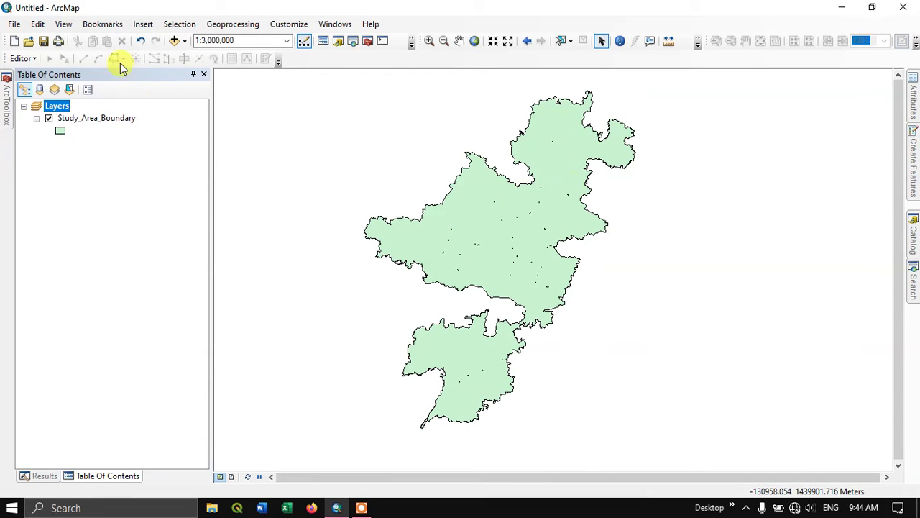
- Show the Bookmarks menu listing the one saved bookmark
click(117, 26)
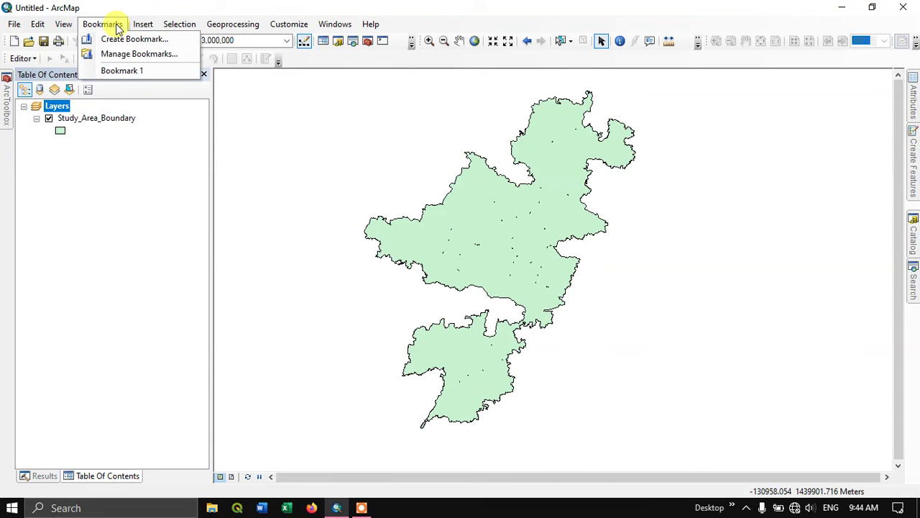
- Jump to Bookmark 1 and zoom in and out to inspect the thin interior holes
click(128, 71)
scroll(435, 271, down, 5)
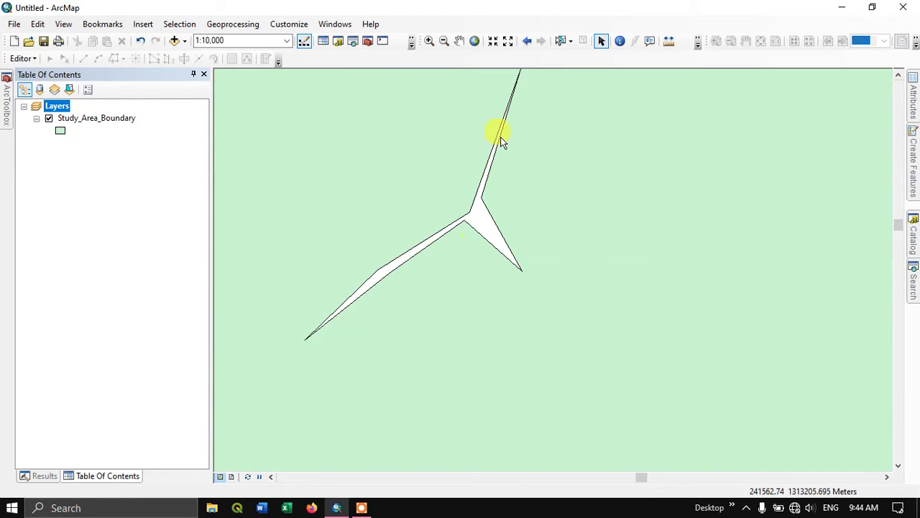
scroll(571, 285, up, 5)
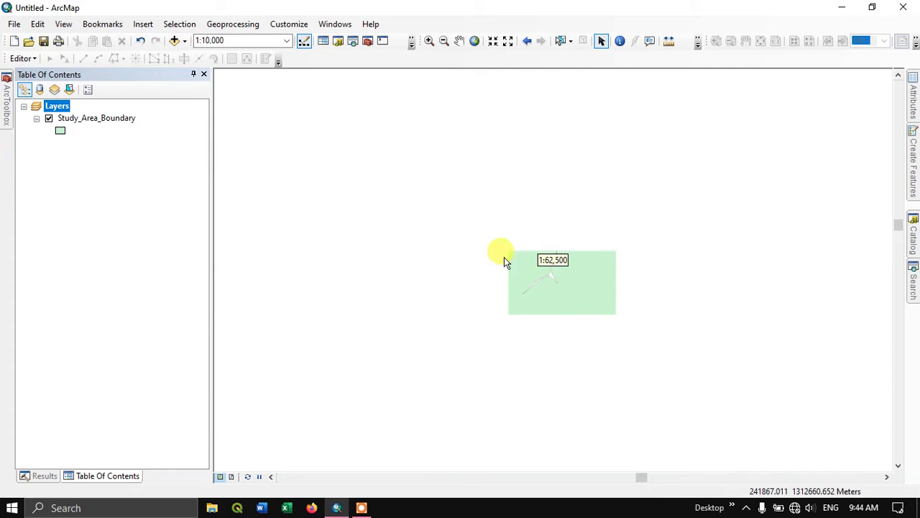
scroll(497, 259, up, 3)
scroll(475, 248, up, 2)
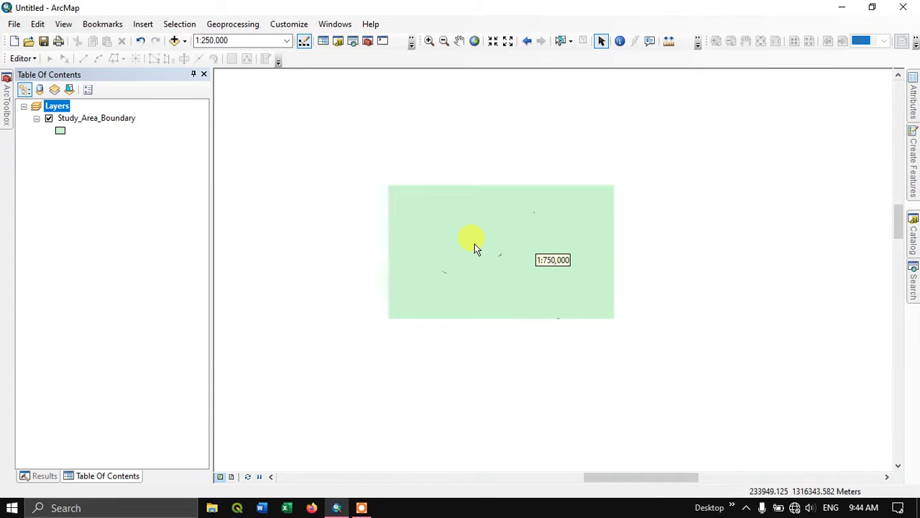
scroll(521, 138, up, 2)
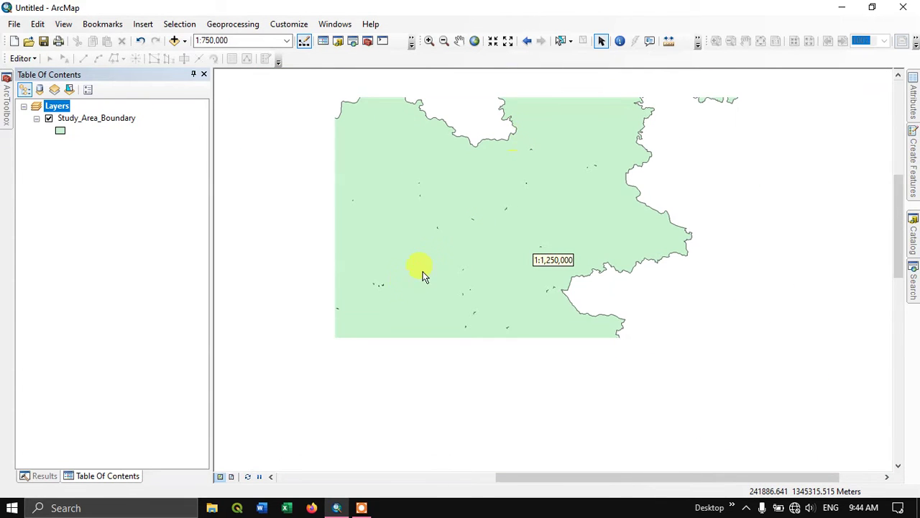
scroll(373, 286, down, 2)
scroll(373, 286, down, 2)
scroll(373, 287, down, 2)
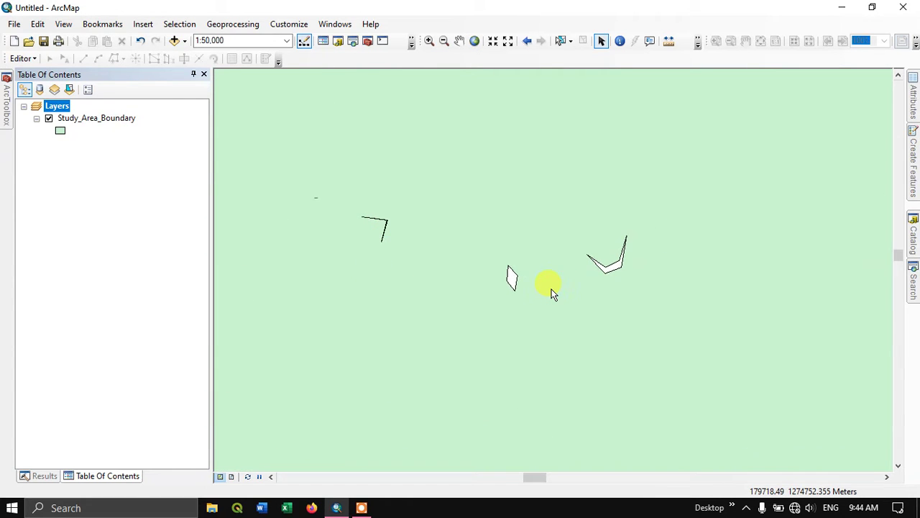
scroll(553, 292, down, 2)
- Zoom back in on the holes and bring up the ArcToolbox panel
scroll(518, 249, up, 1)
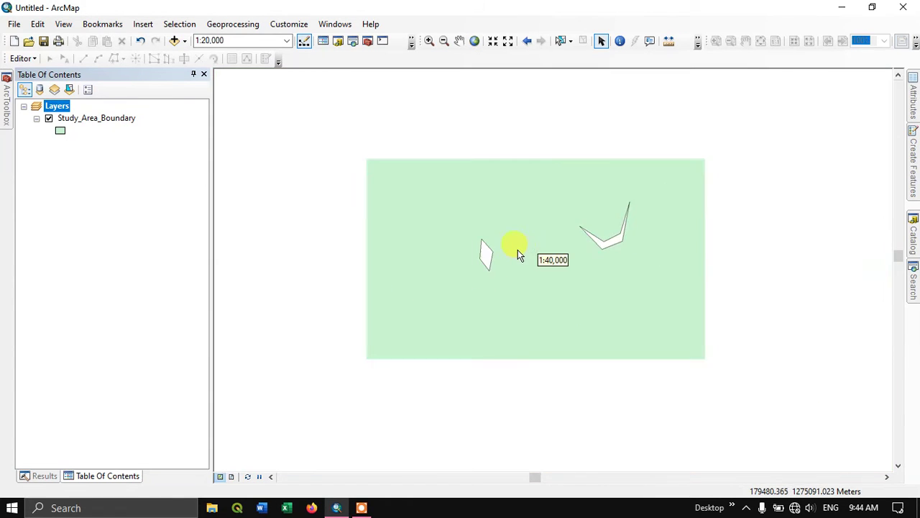
scroll(518, 249, up, 1)
scroll(518, 250, up, 2)
scroll(518, 249, up, 1)
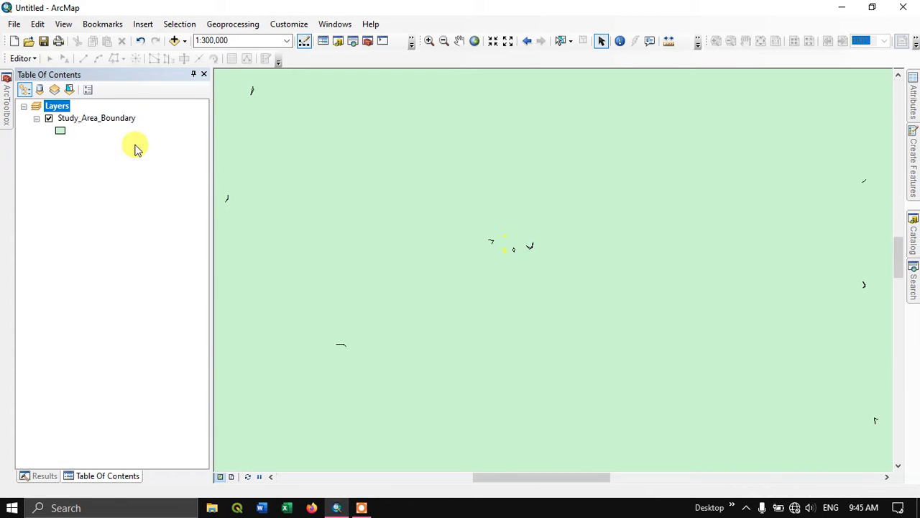
click(3, 113)
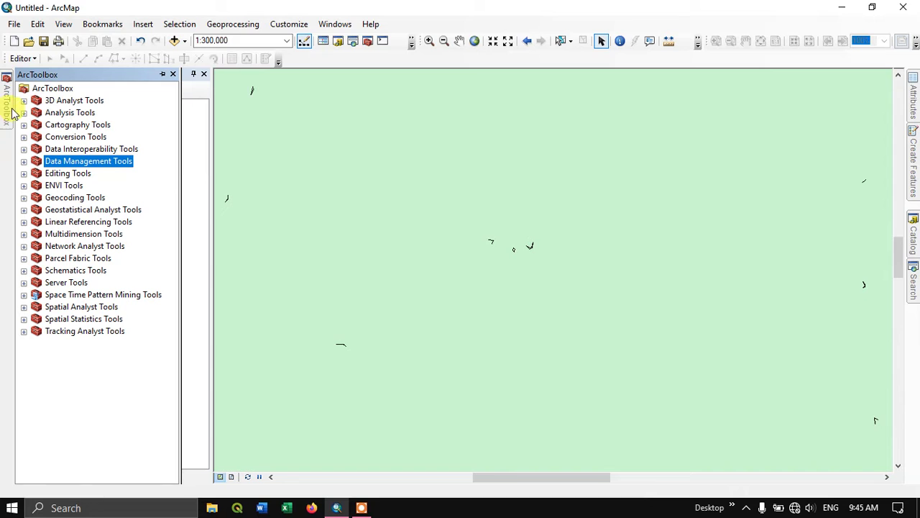
- Launch Eliminate Polygon Part from Data Management Tools > Generalization
click(23, 164)
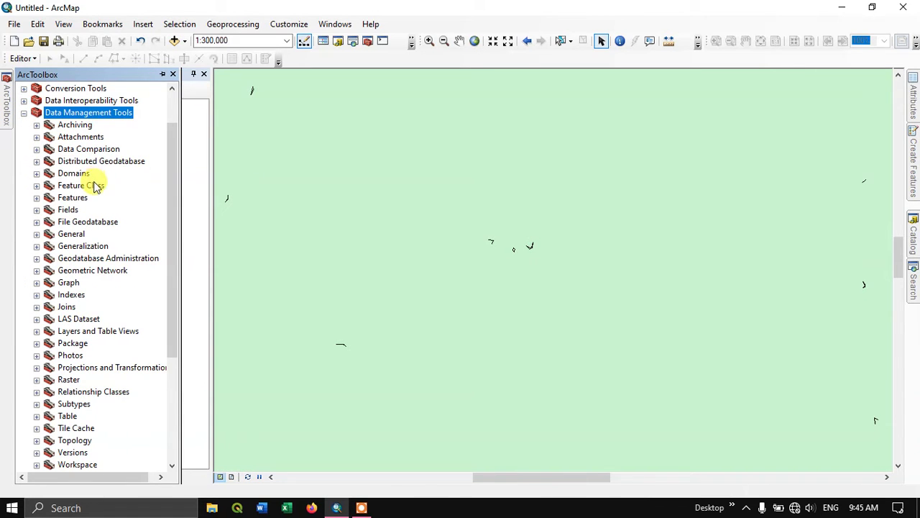
click(75, 249)
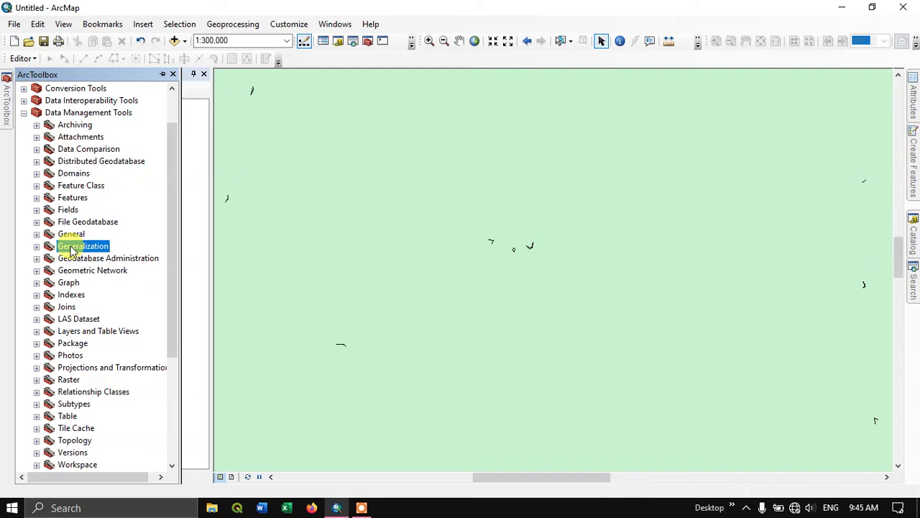
double_click(72, 248)
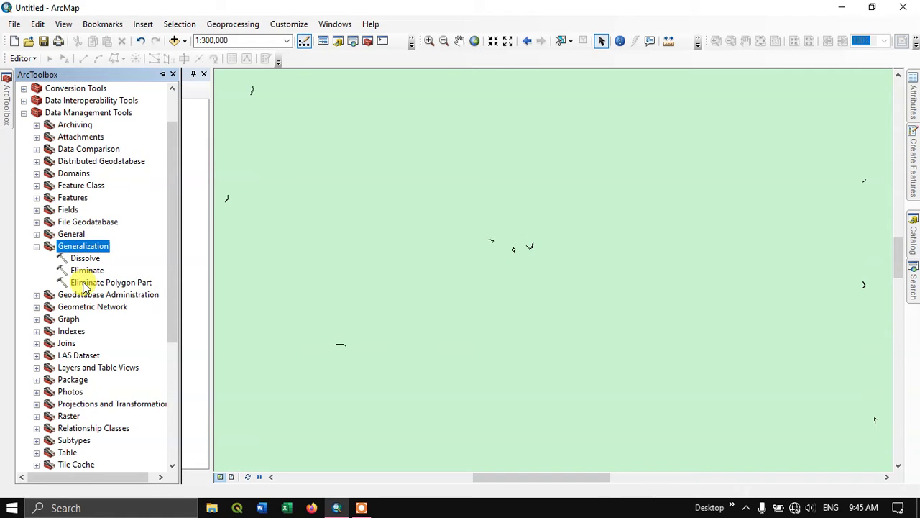
double_click(106, 283)
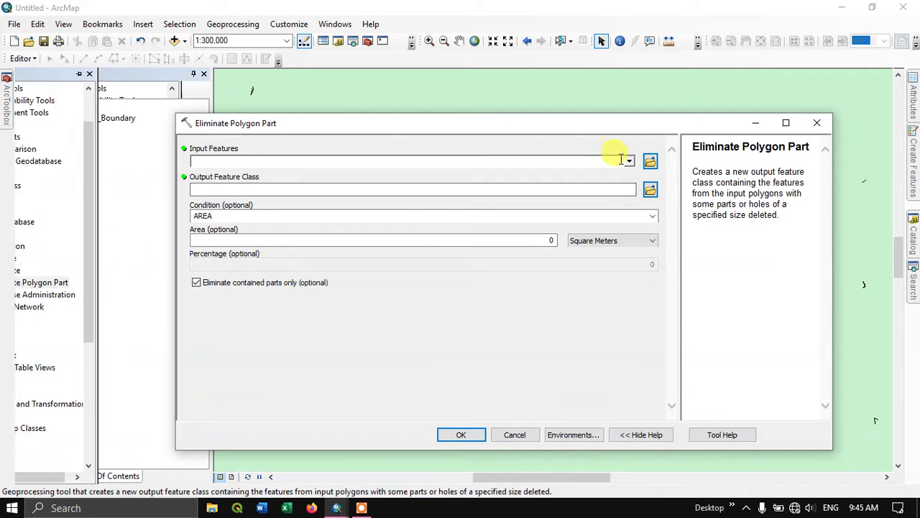
- Choose Study_Area_Boundary as the Eliminate Polygon Part input features
click(629, 161)
click(253, 175)
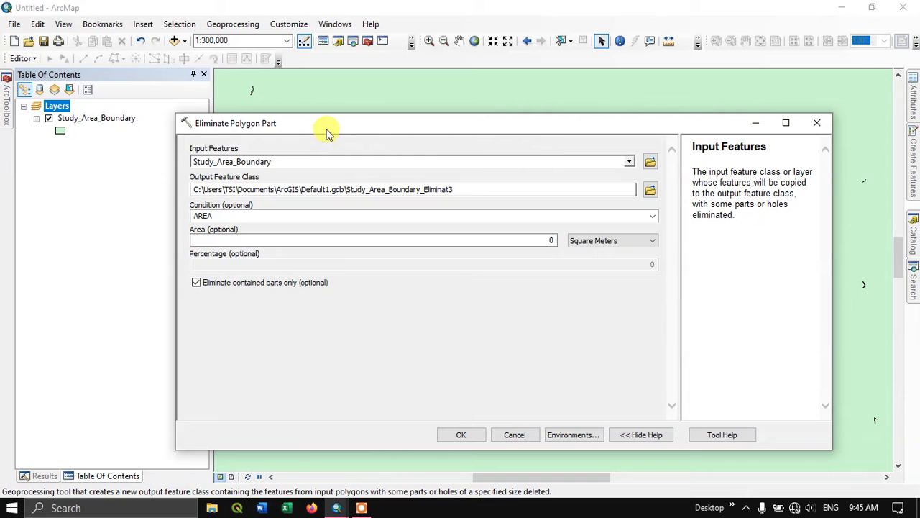
mouse_move(331, 124)
mouse_down()
mouse_move(339, 179)
mouse_move(379, 114)
mouse_up()
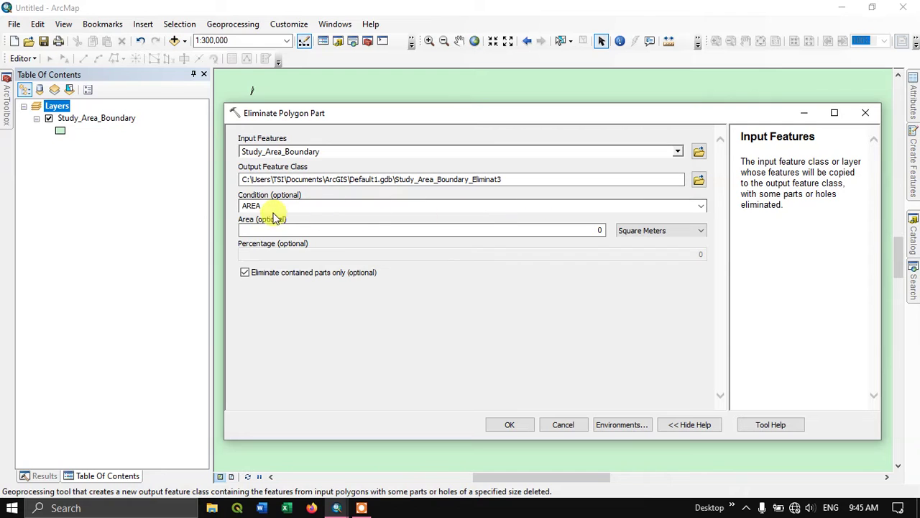
- Read the Condition help on the AREA option, then move the dialog down
click(262, 206)
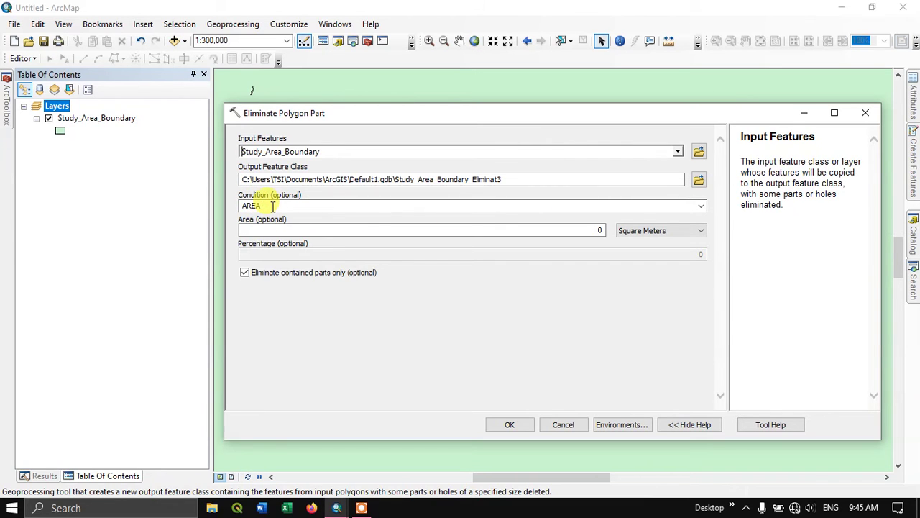
click(261, 205)
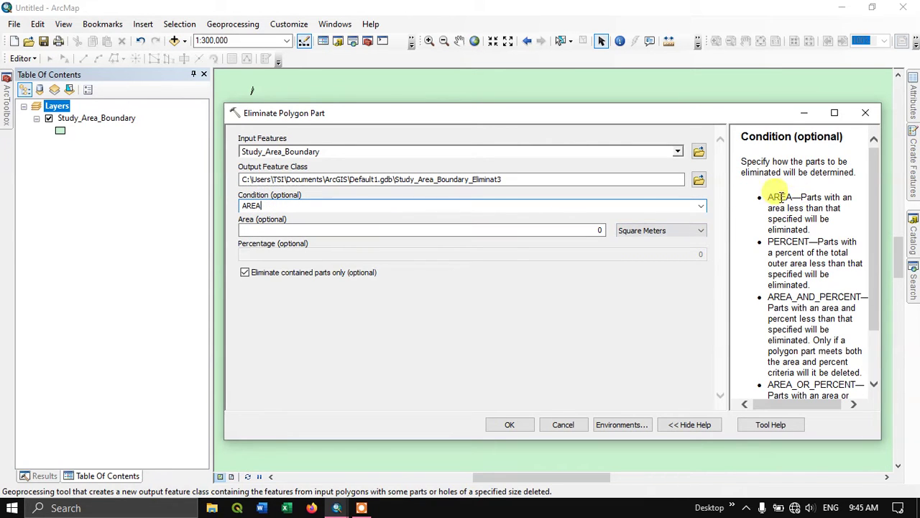
drag(771, 197, 795, 198)
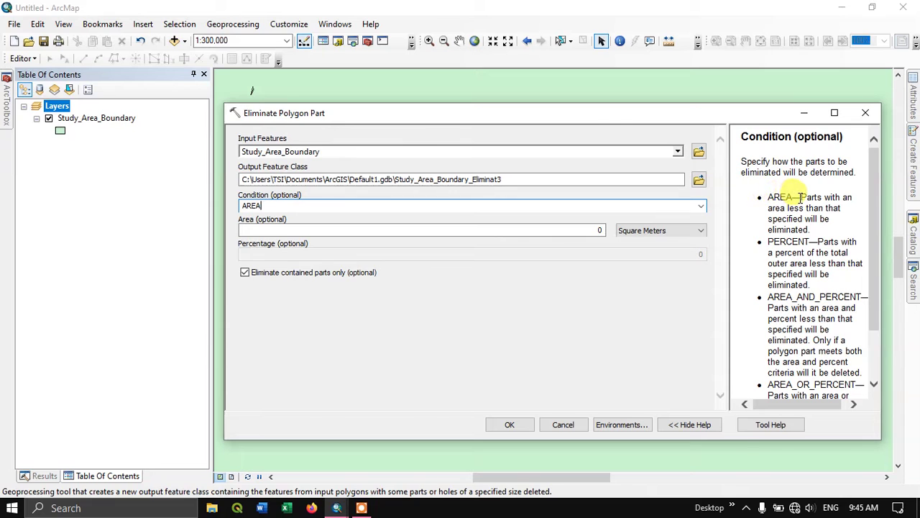
mouse_move(810, 197)
mouse_down()
mouse_move(846, 208)
mouse_move(820, 226)
mouse_up()
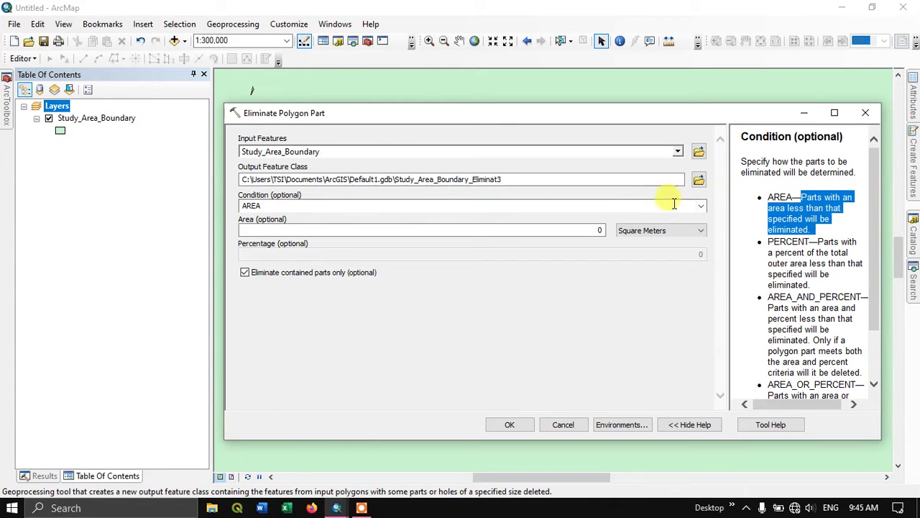
drag(589, 135, 563, 401)
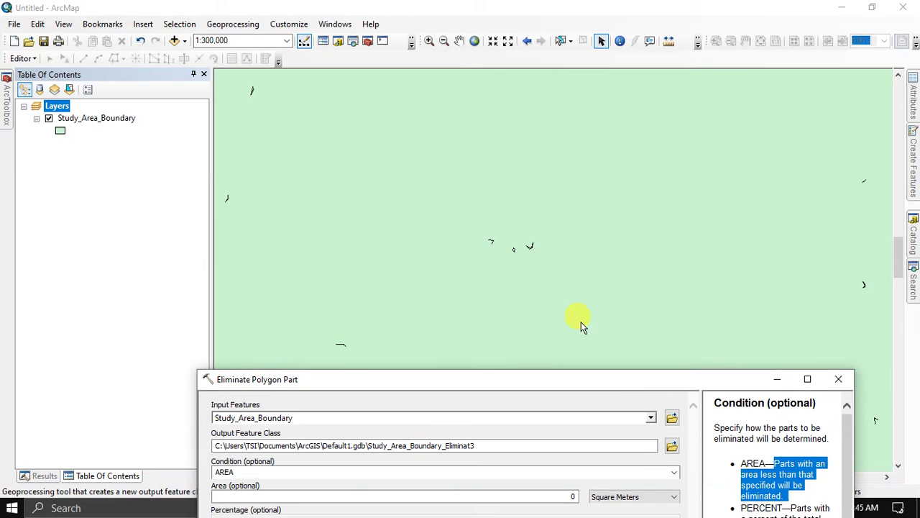
- Return to Bookmark 1, zoom in on a thin hole, and start the Measure tool
click(117, 26)
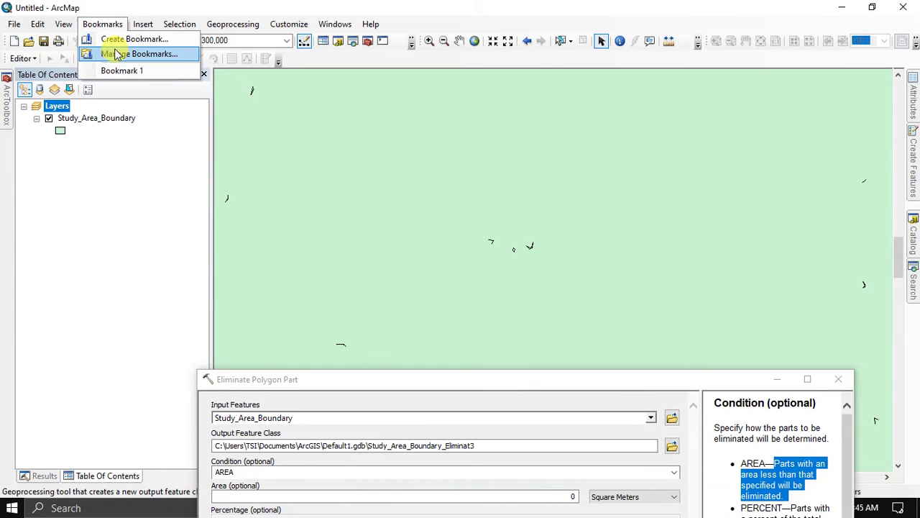
click(123, 72)
scroll(442, 272, down, 3)
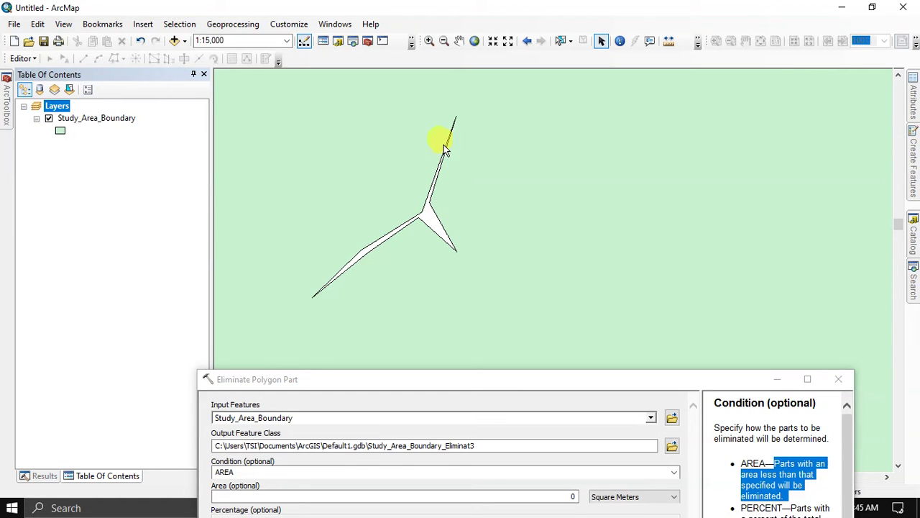
click(669, 41)
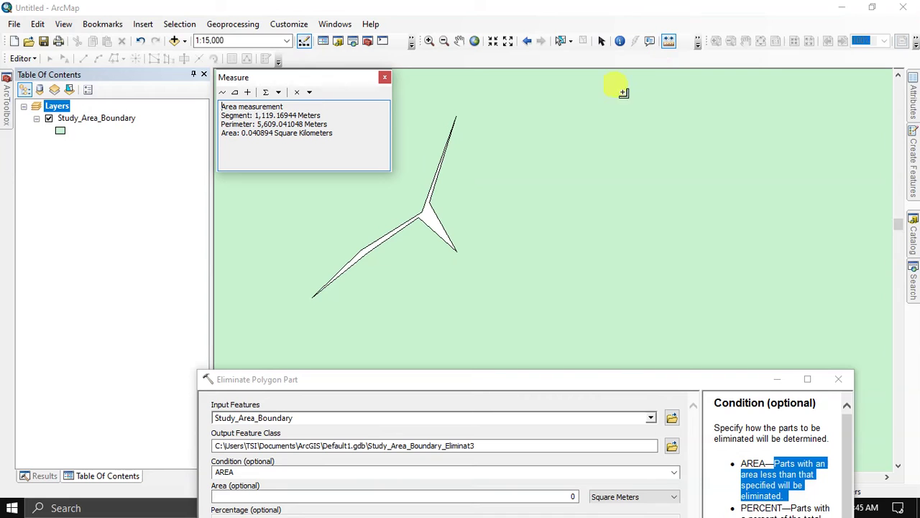
- Set measured area to square kilometers and begin tracing the sliver hole's outline
click(280, 94)
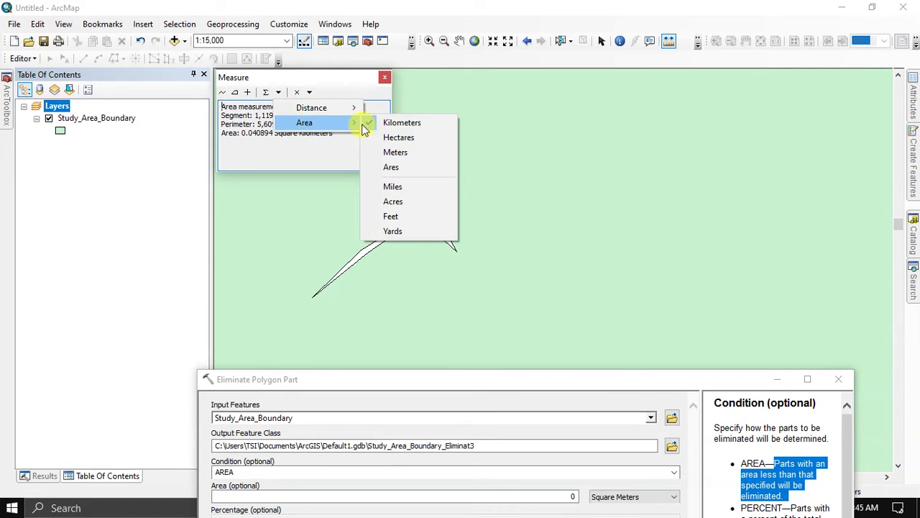
click(427, 123)
scroll(364, 251, up, 3)
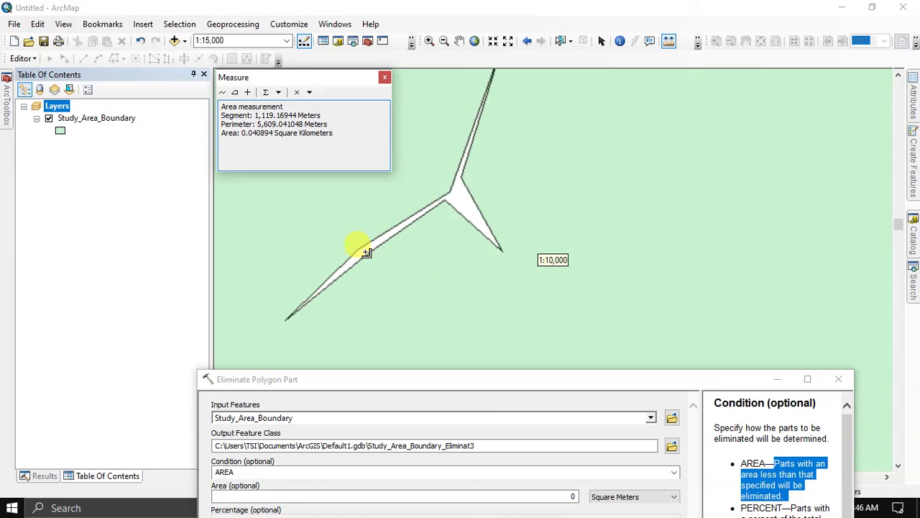
click(265, 330)
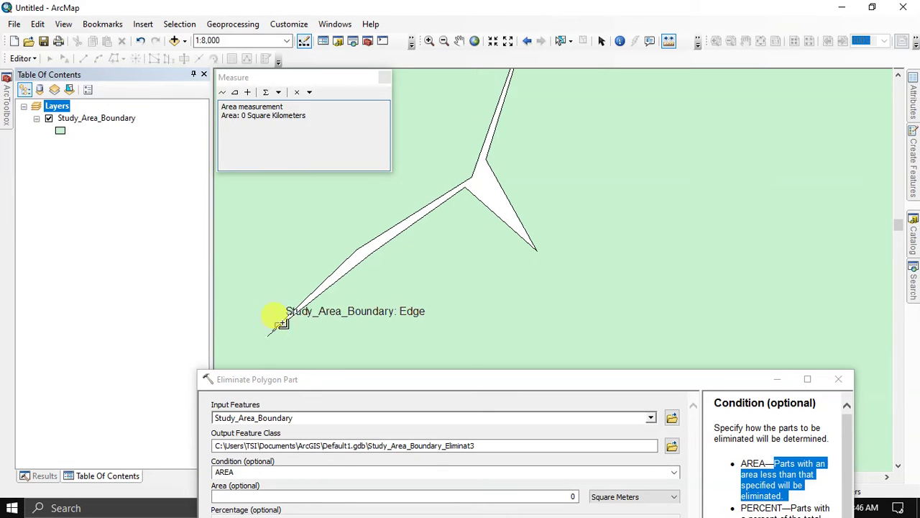
click(320, 286)
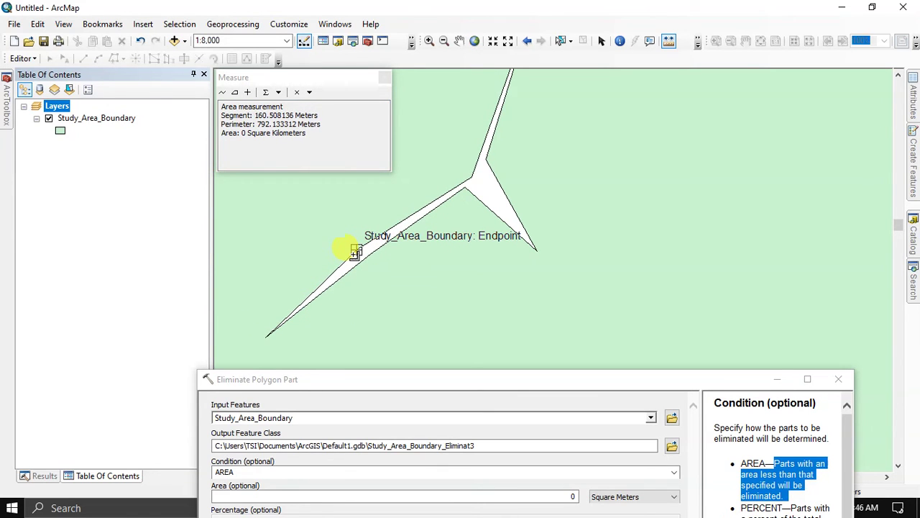
click(355, 252)
click(429, 201)
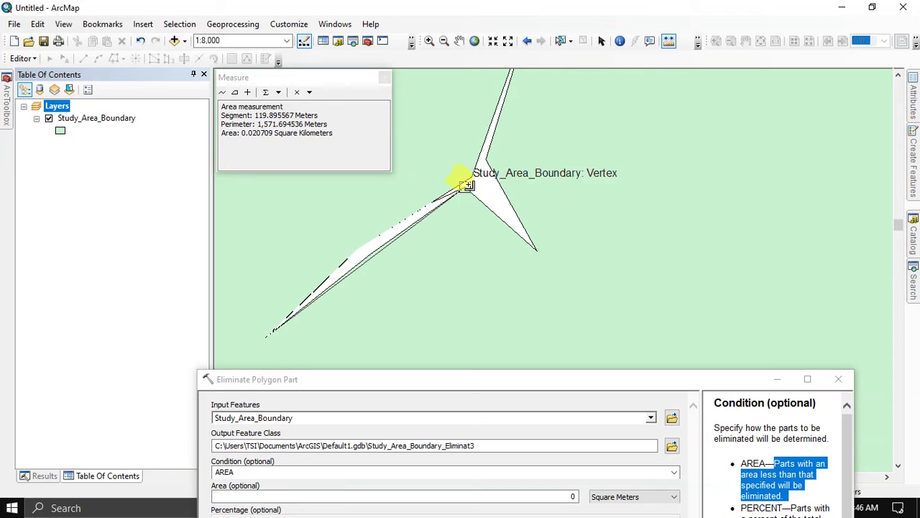
- Finish tracing the sliver hole: 0.040894 km² area, 3,370.70 m perimeter
scroll(471, 177, down, 2)
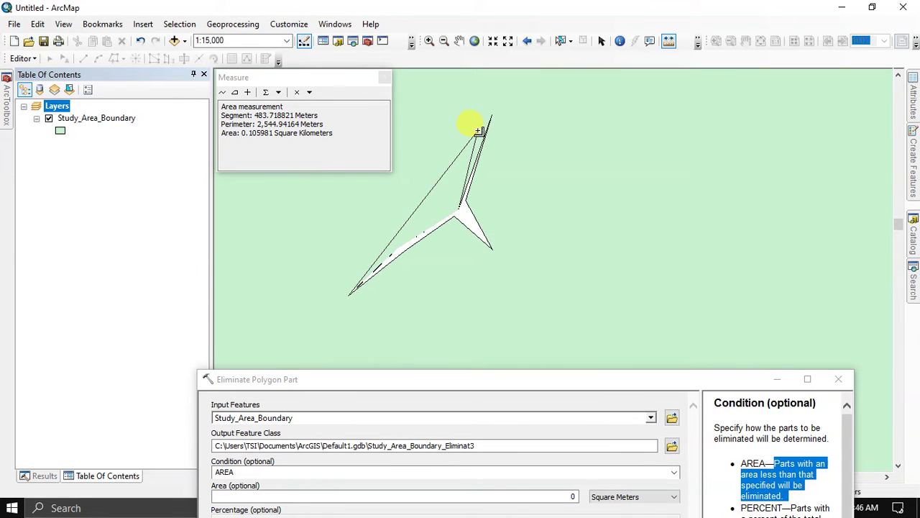
scroll(475, 126, up, 1)
scroll(497, 106, up, 1)
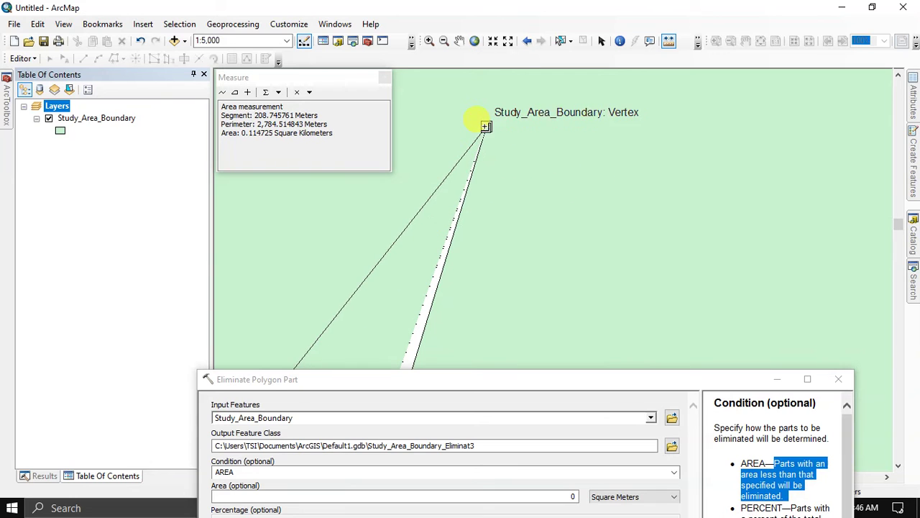
click(458, 212)
scroll(523, 121, down, 2)
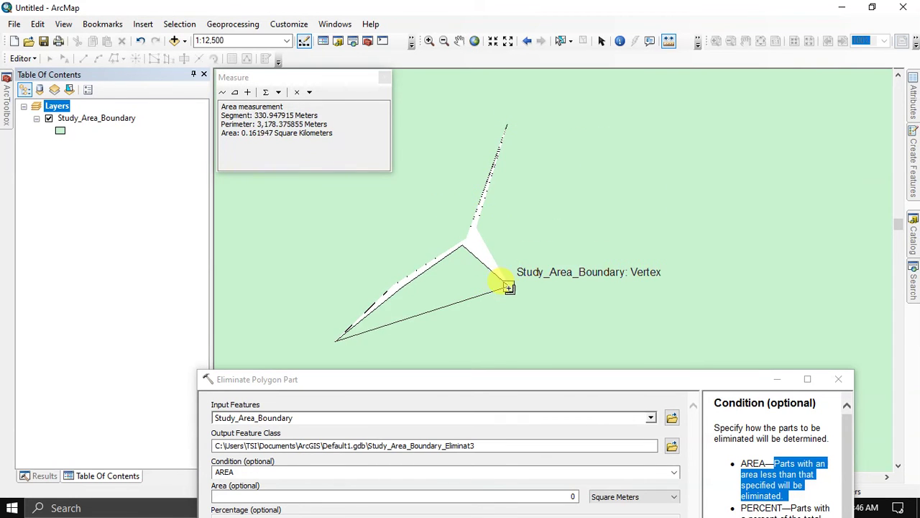
click(509, 286)
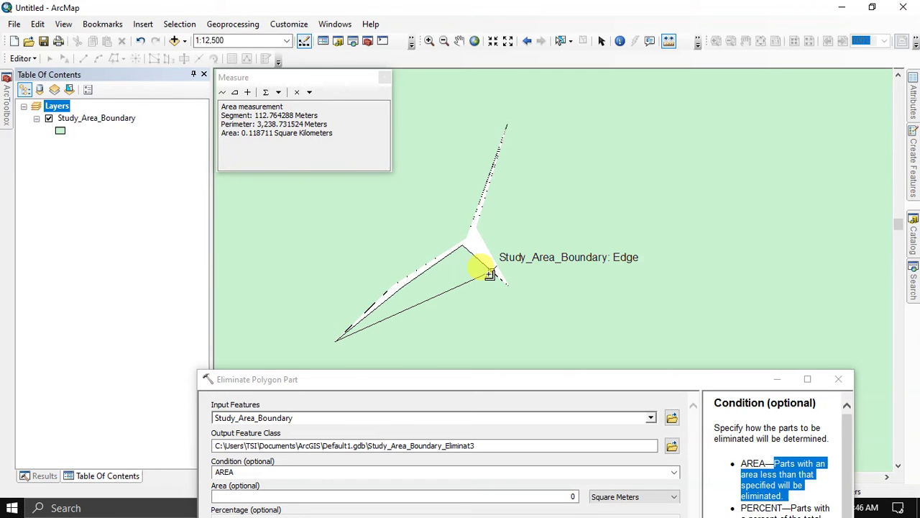
click(458, 249)
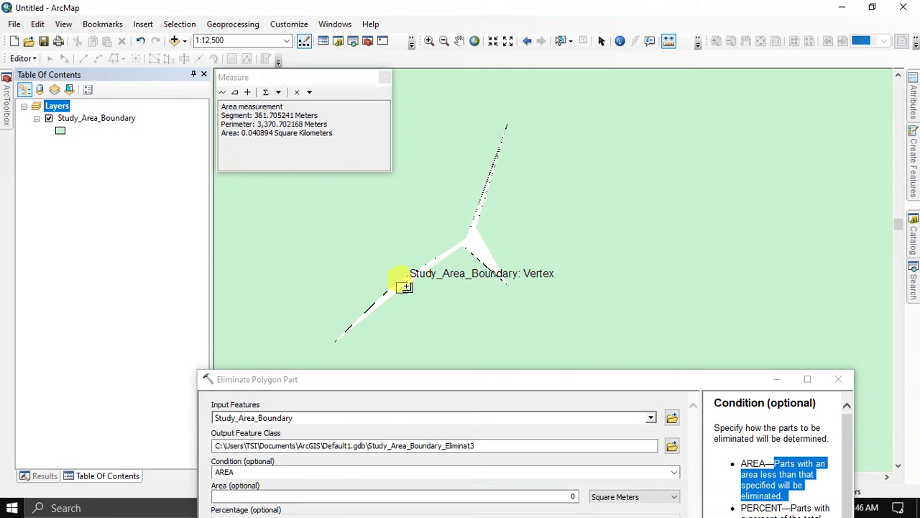
click(398, 277)
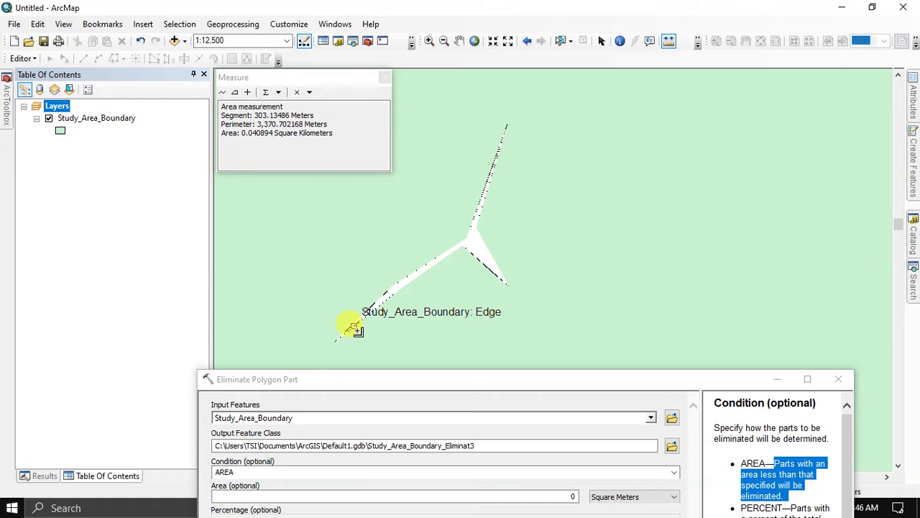
double_click(352, 327)
double_click(266, 144)
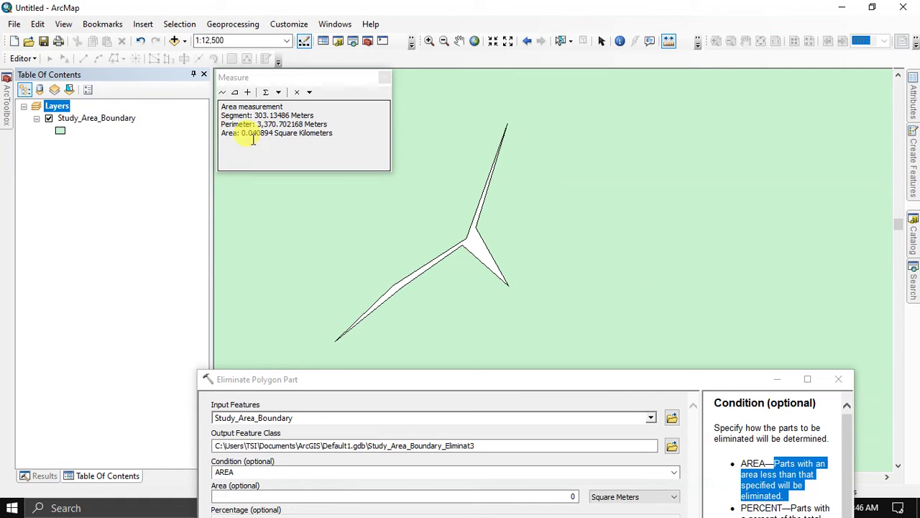
click(279, 93)
mouse_move(316, 123)
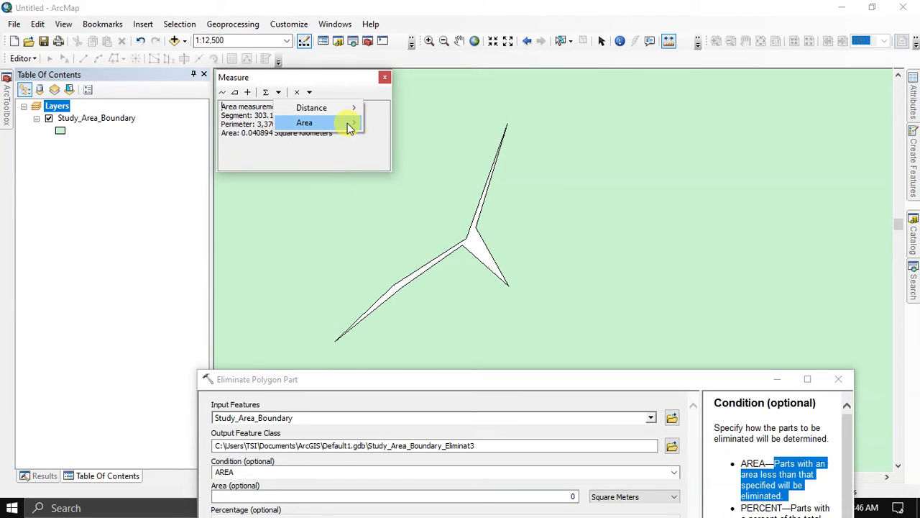
click(293, 127)
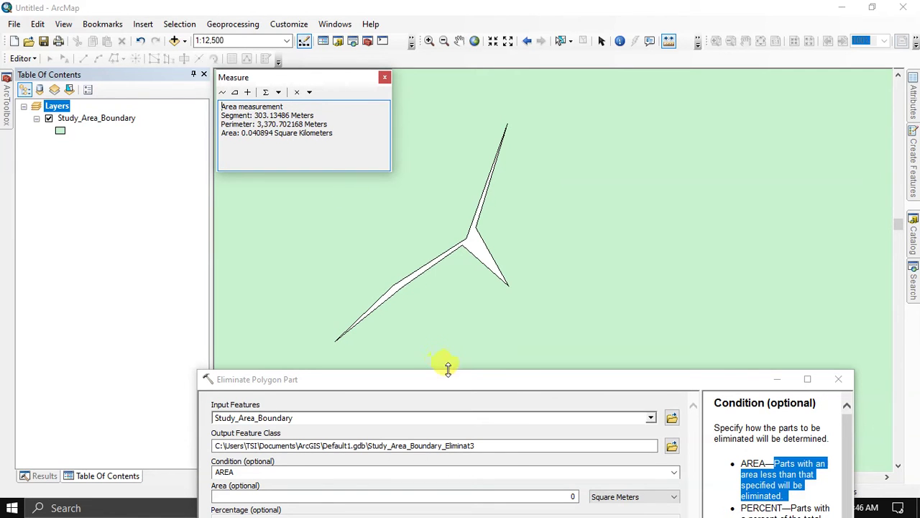
- Enter a 0.05 area threshold, checking it against the measured hole area
drag(454, 381, 475, 377)
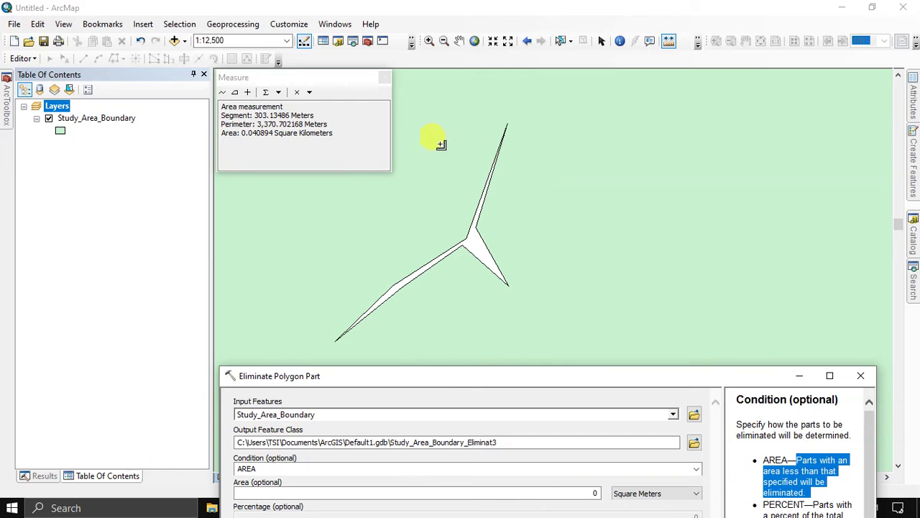
drag(469, 381, 479, 86)
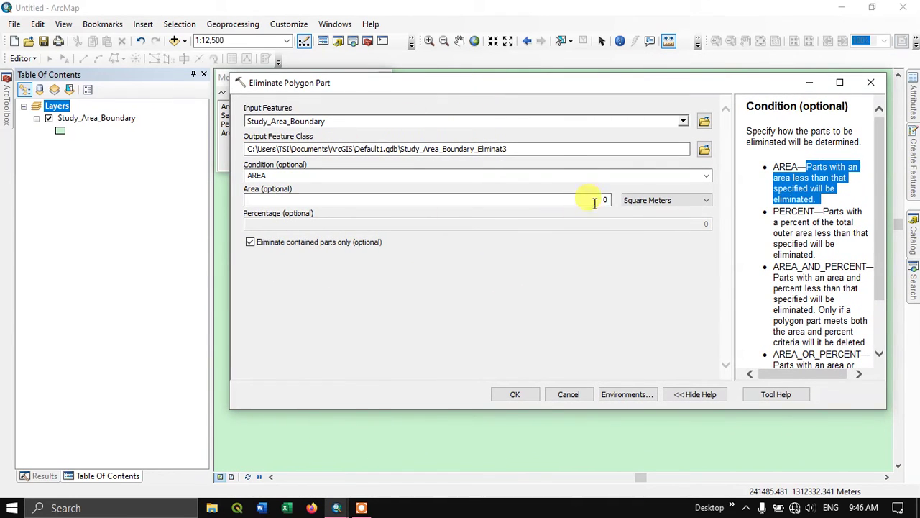
click(608, 201)
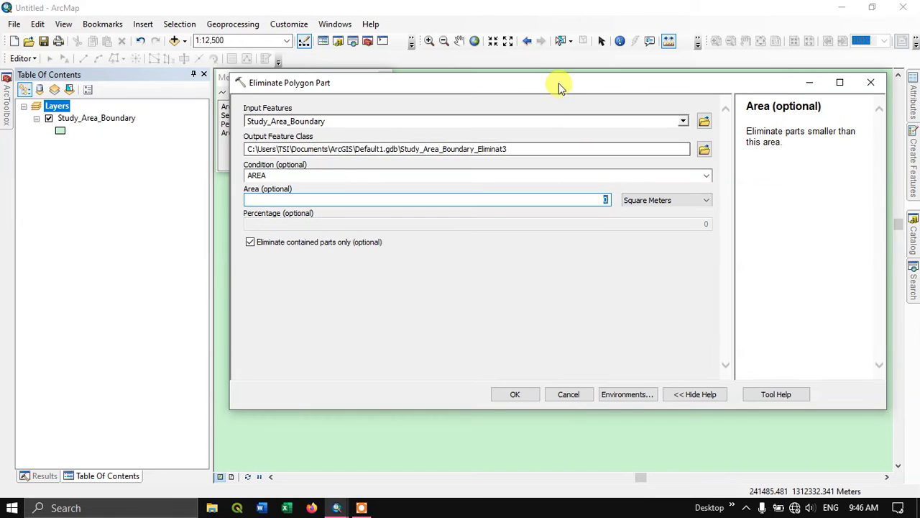
drag(559, 83, 512, 214)
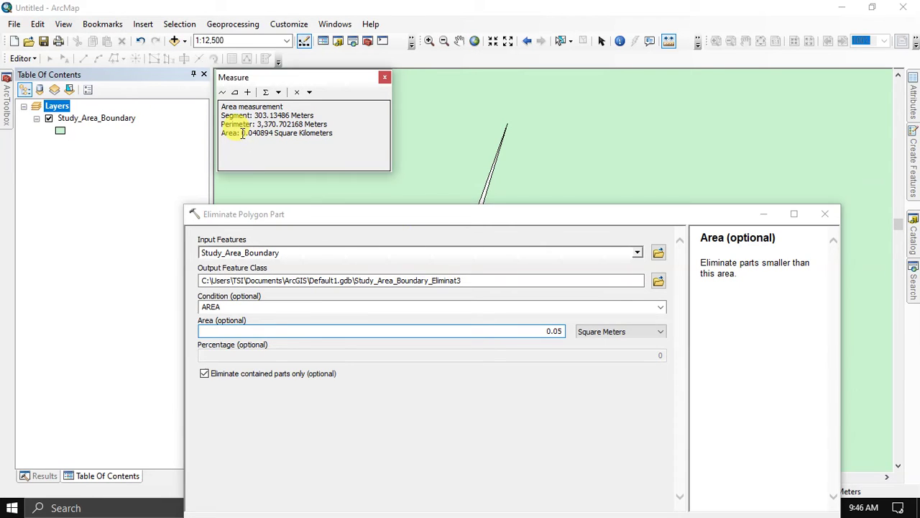
drag(243, 133, 335, 135)
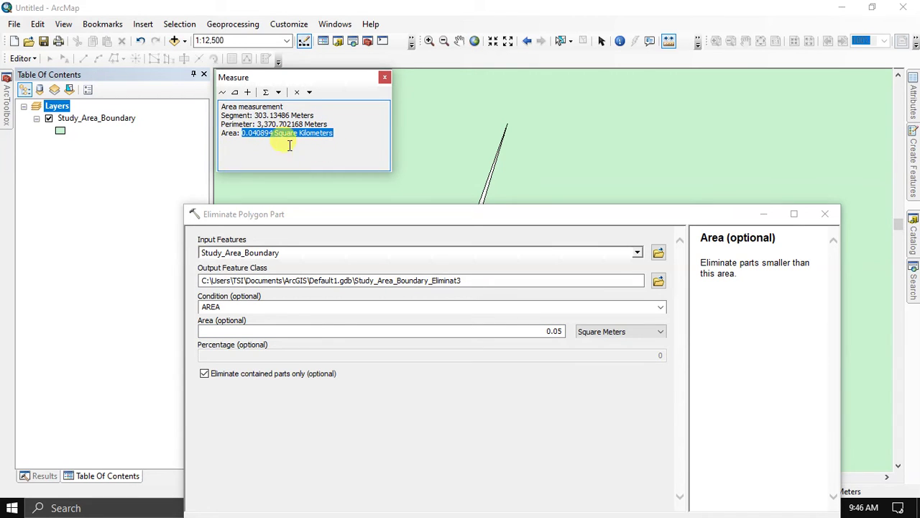
click(551, 331)
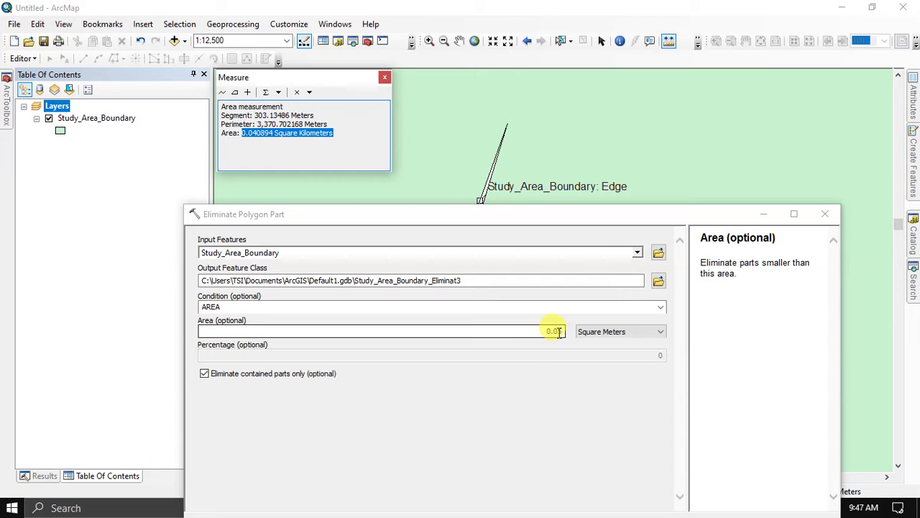
mouse_move(530, 214)
mouse_down()
mouse_move(545, 324)
mouse_move(559, 91)
mouse_up()
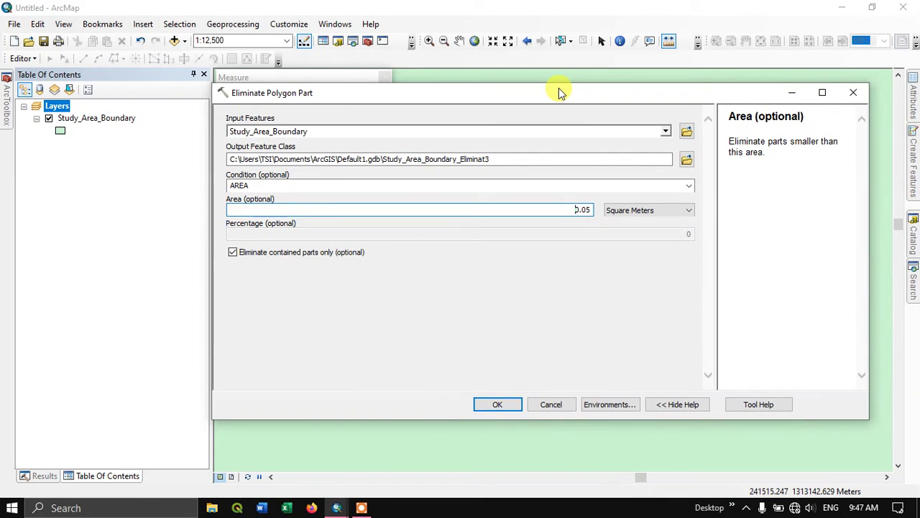
- Set the threshold units to Square Kilometers and run the elimination into Eliminat3
click(657, 213)
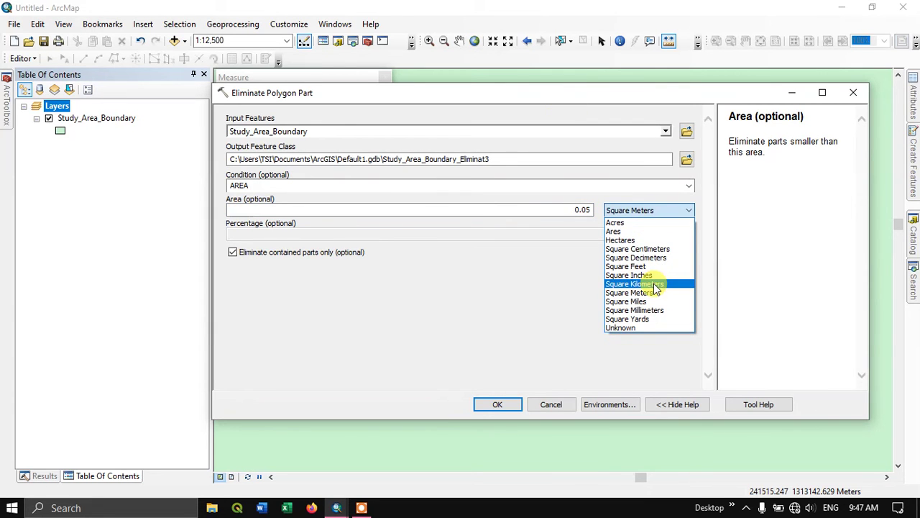
click(654, 281)
drag(489, 94, 442, 204)
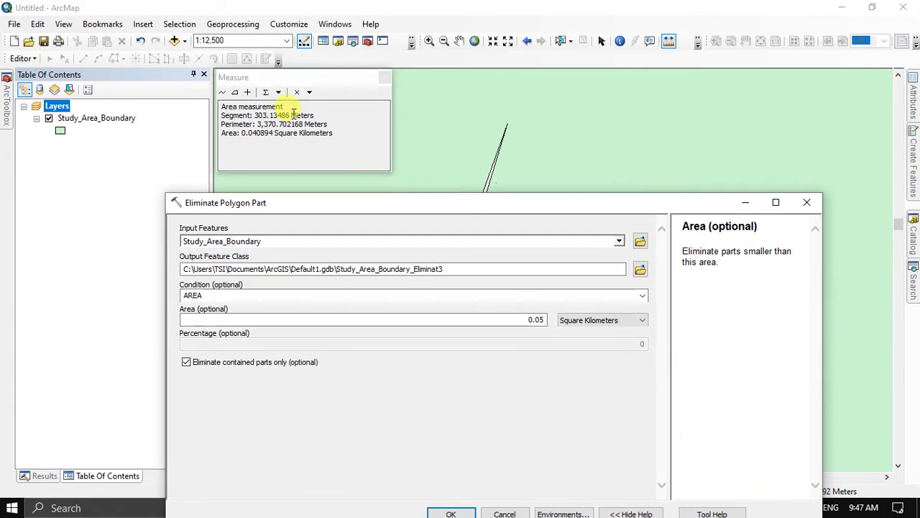
click(279, 93)
mouse_move(316, 122)
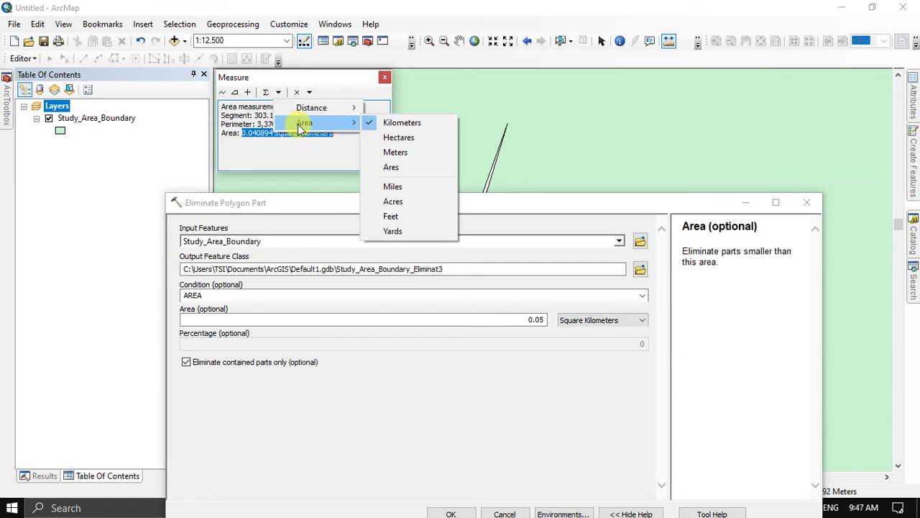
click(414, 154)
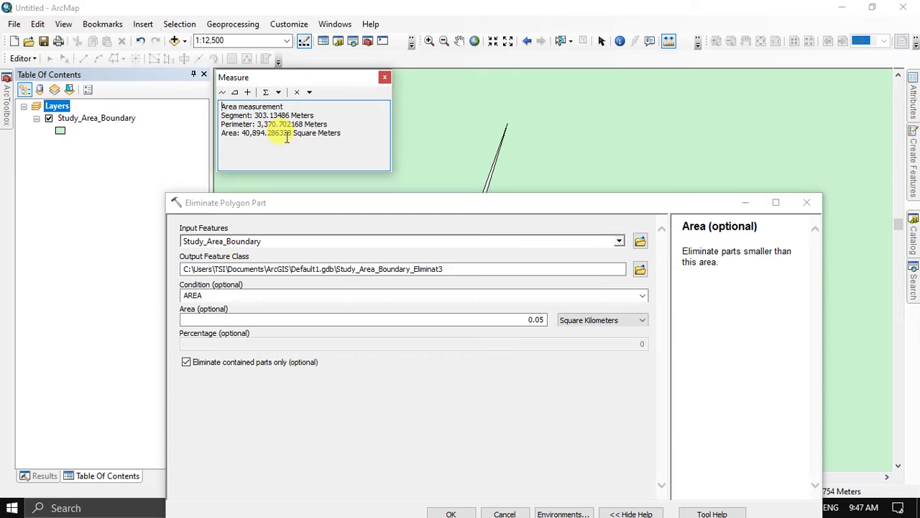
click(626, 321)
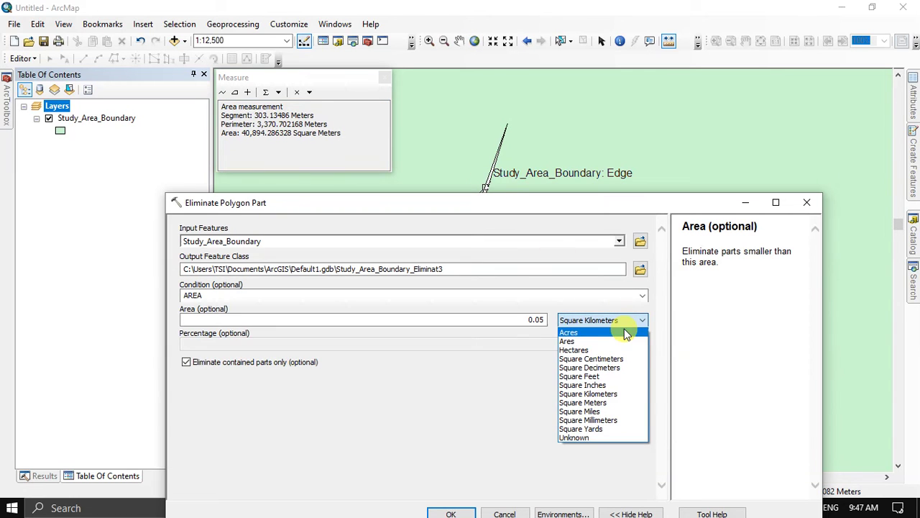
click(485, 370)
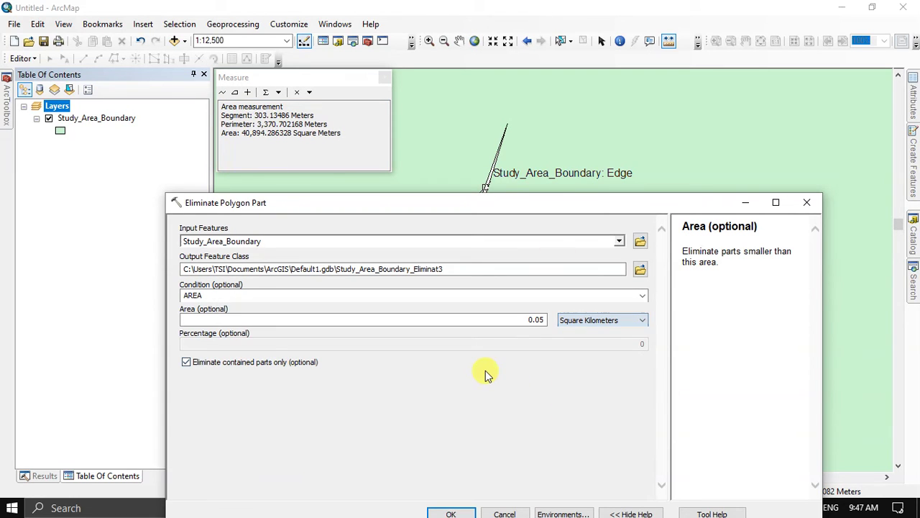
drag(485, 194, 530, 29)
click(515, 341)
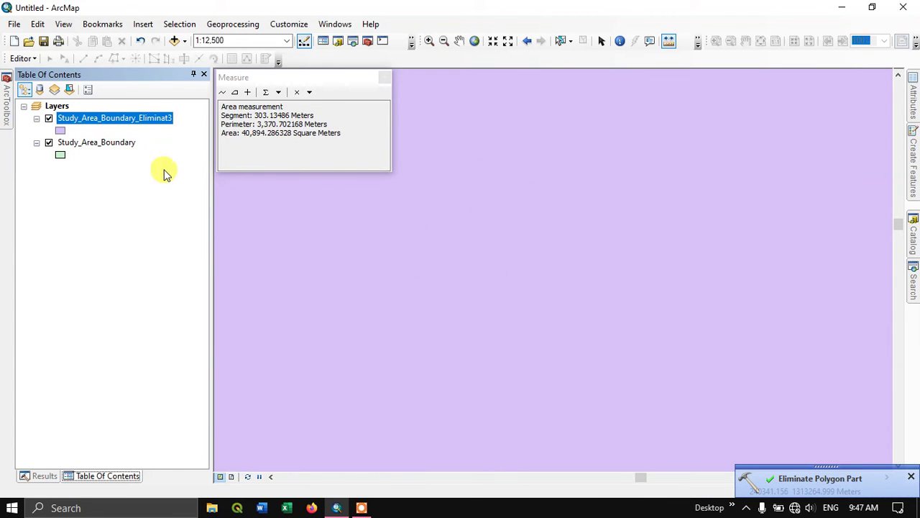
right_click(113, 119)
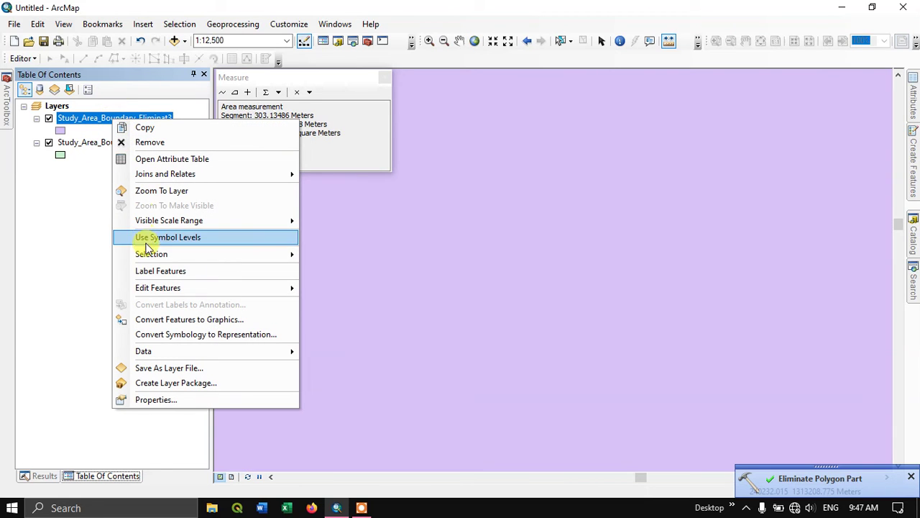
click(153, 190)
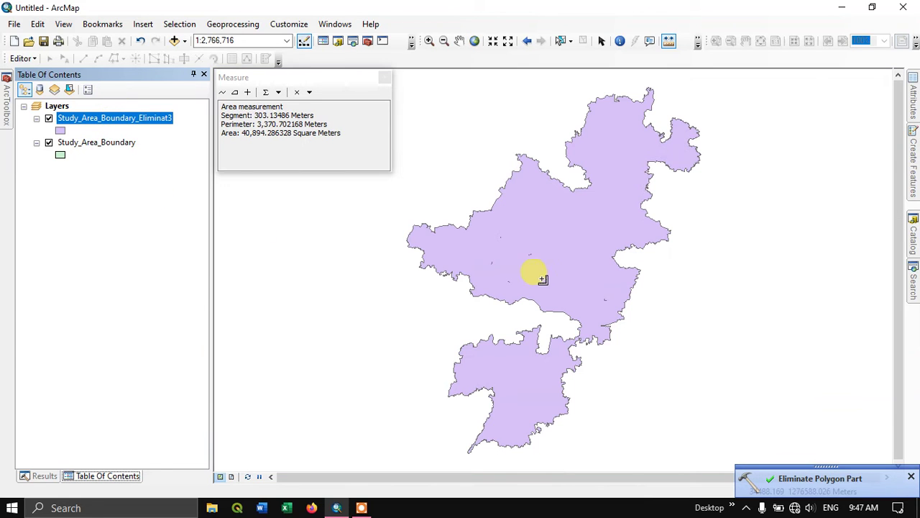
scroll(554, 250, up, 2)
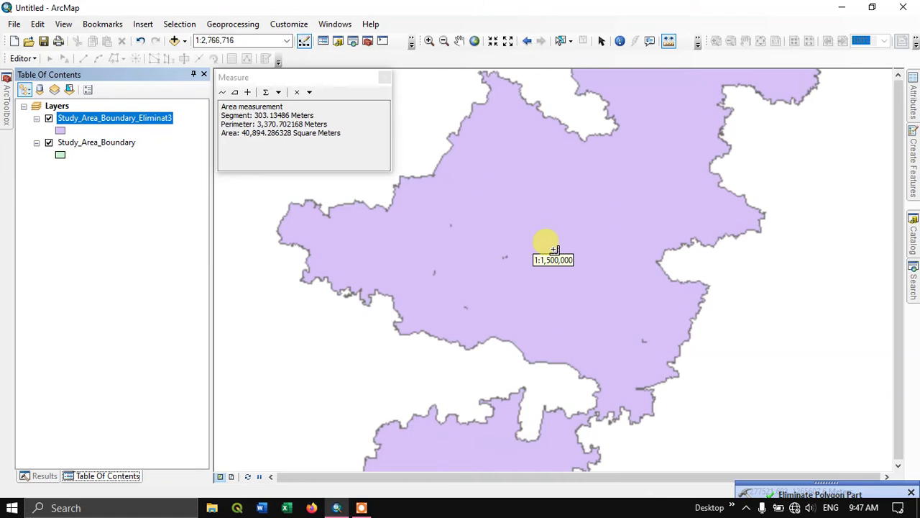
scroll(475, 248, up, 2)
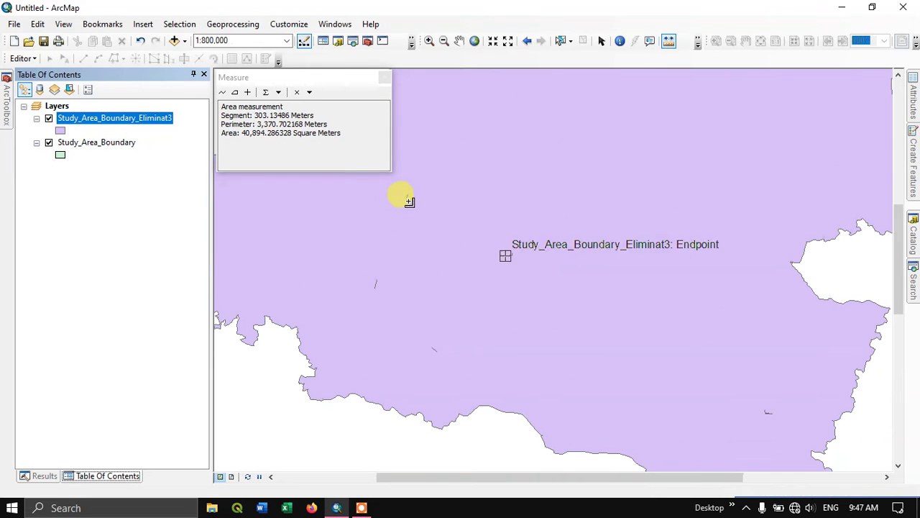
scroll(374, 281, up, 2)
scroll(371, 285, up, 2)
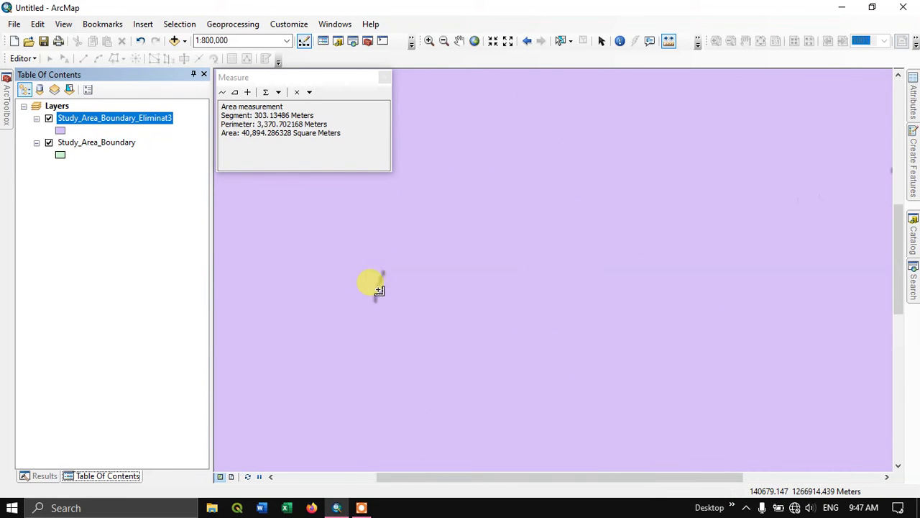
scroll(379, 290, up, 2)
scroll(412, 251, up, 2)
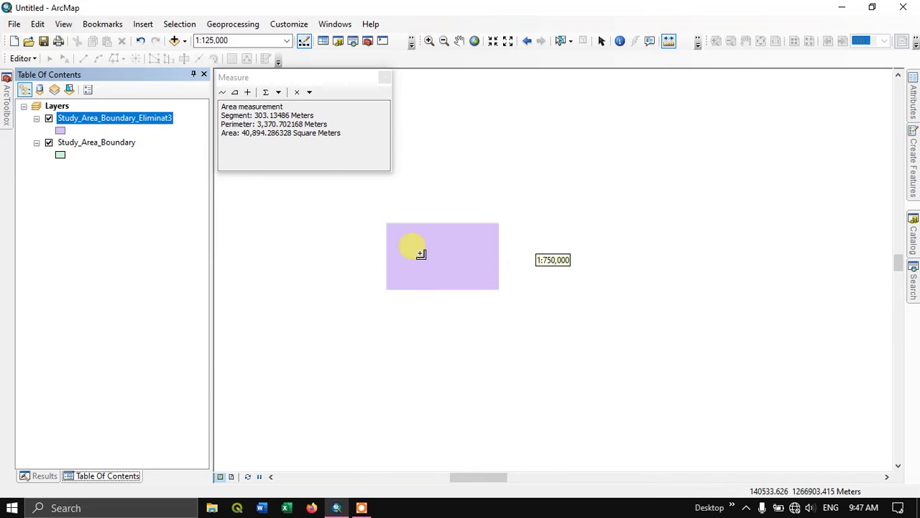
scroll(421, 254, up, 1)
scroll(421, 254, up, 1)
scroll(421, 254, up, 1)
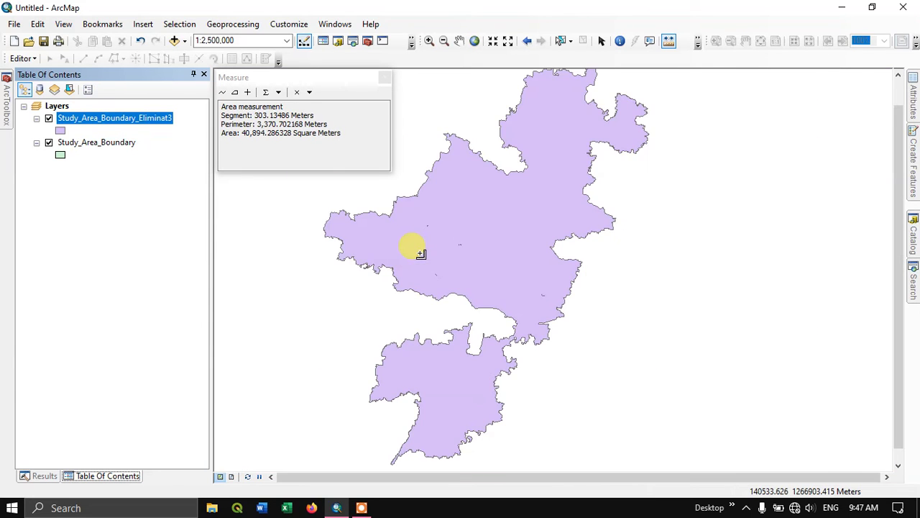
scroll(519, 223, up, 1)
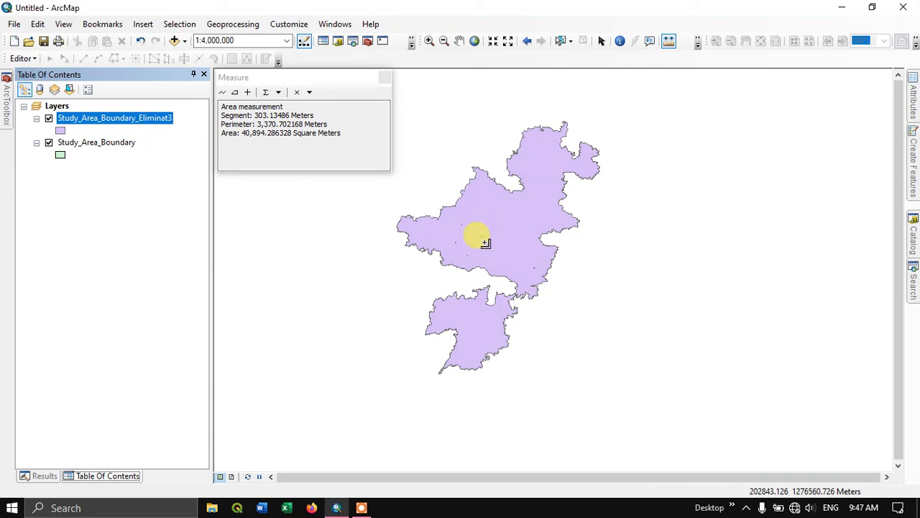
scroll(471, 230, down, 1)
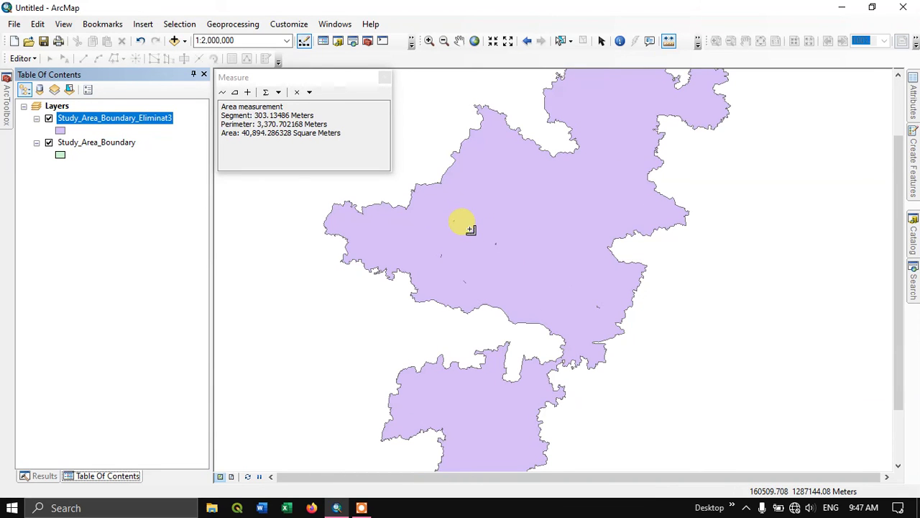
scroll(533, 224, up, 1)
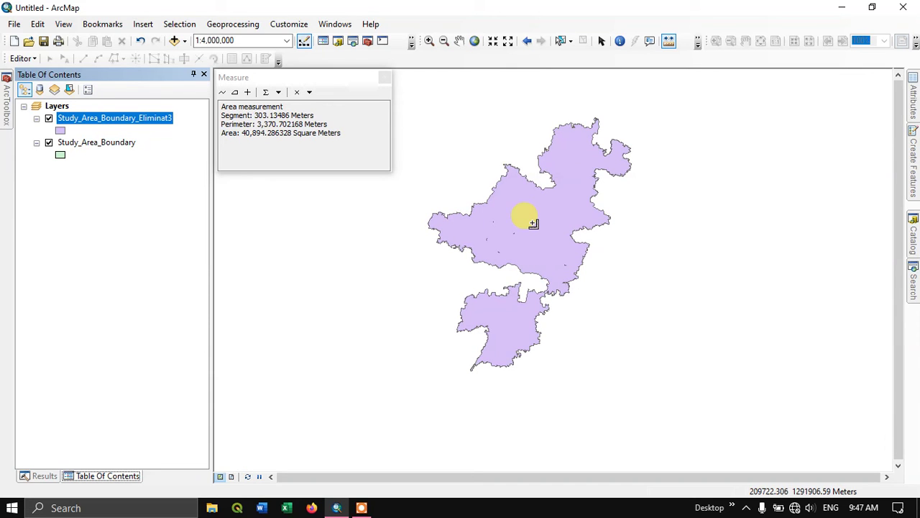
click(914, 288)
text(eliminate polygon part)
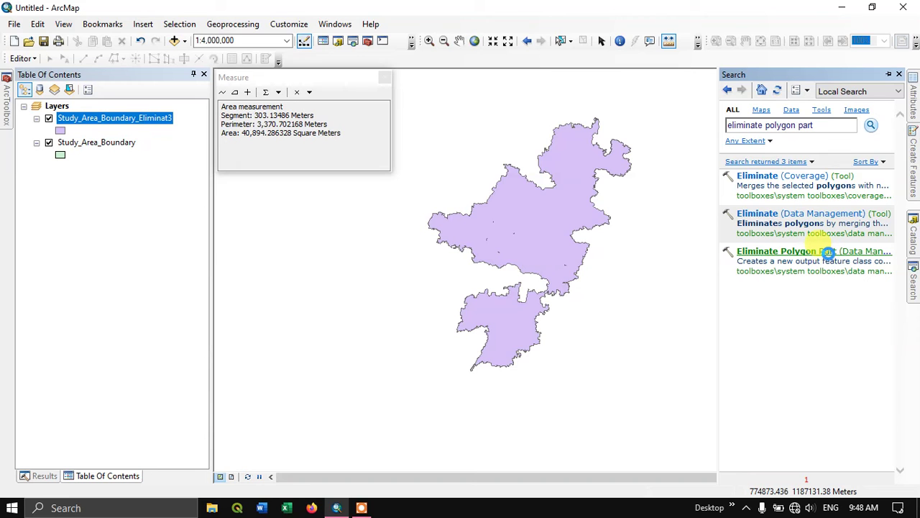
- Open Eliminate Polygon Part from Search with Study_Area_Boundary_Eliminat3 as input
click(829, 253)
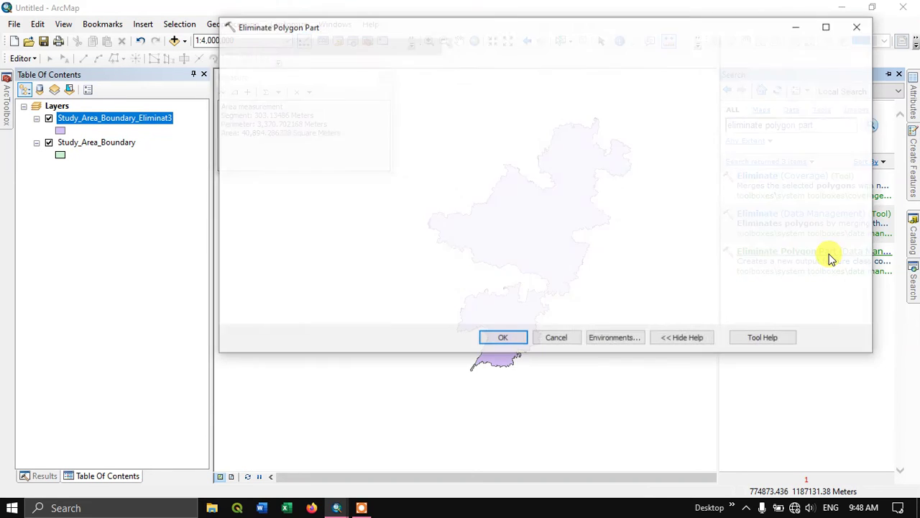
drag(580, 36, 496, 204)
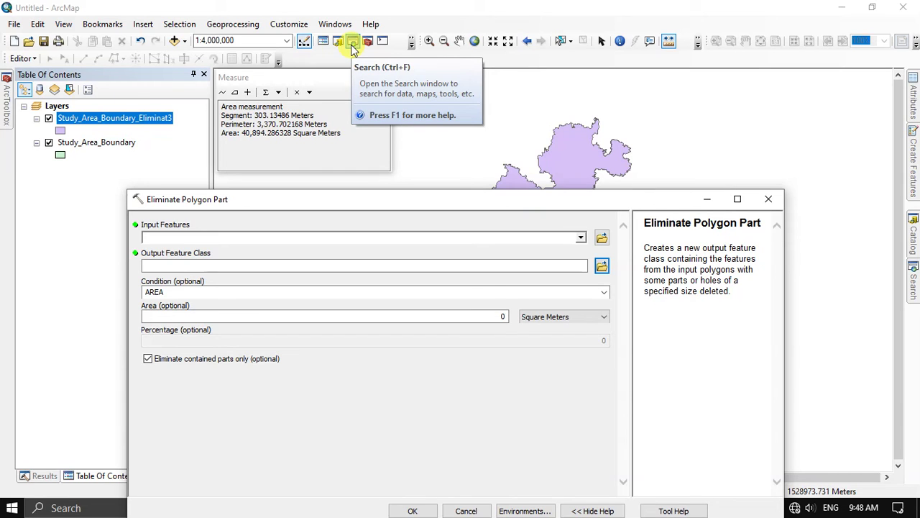
click(914, 284)
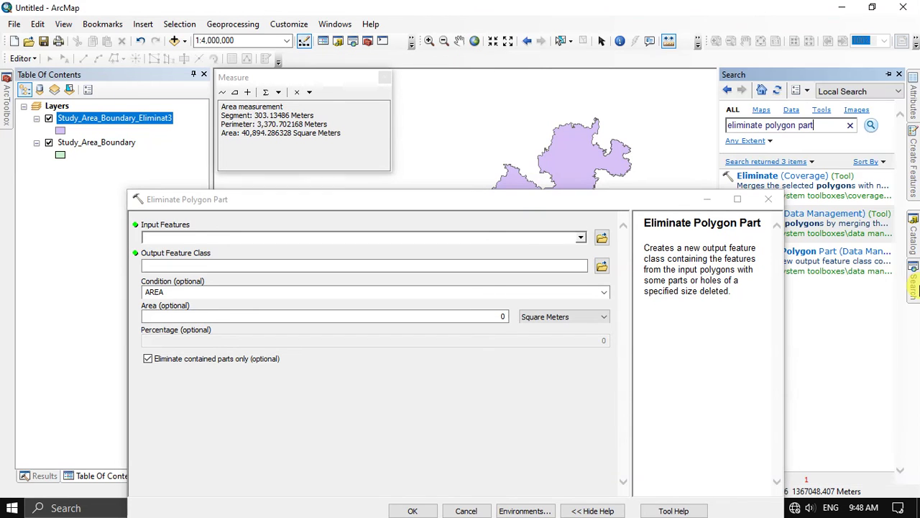
drag(605, 201, 596, 66)
click(570, 103)
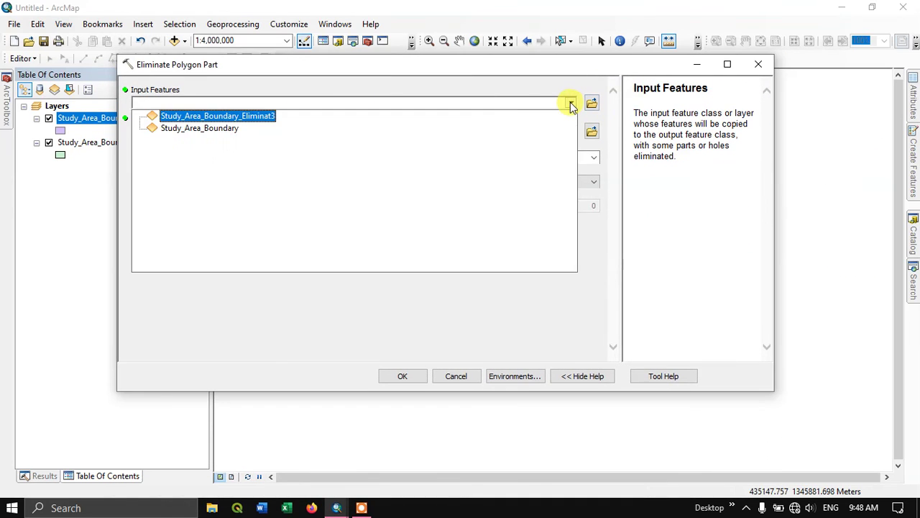
click(249, 116)
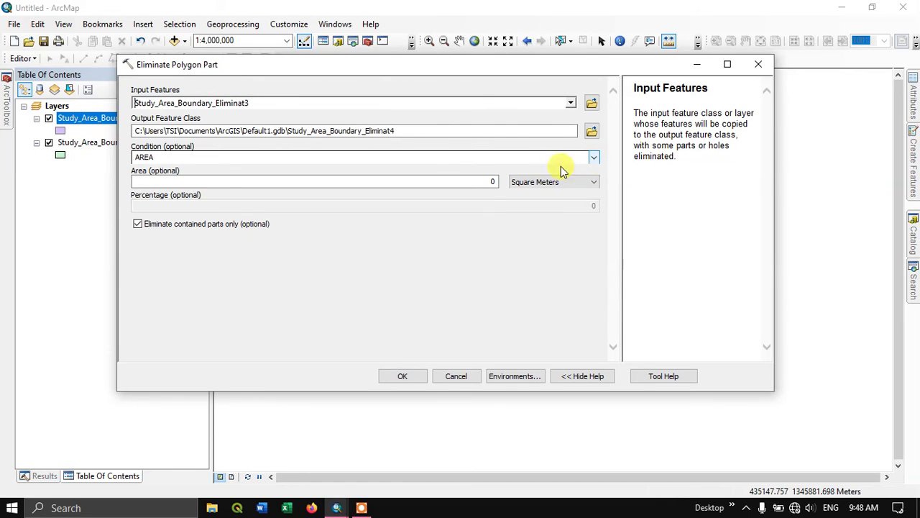
- Set a 1 Square Kilometers area threshold and run the tool to create Eliminat4
double_click(493, 182)
text(1)
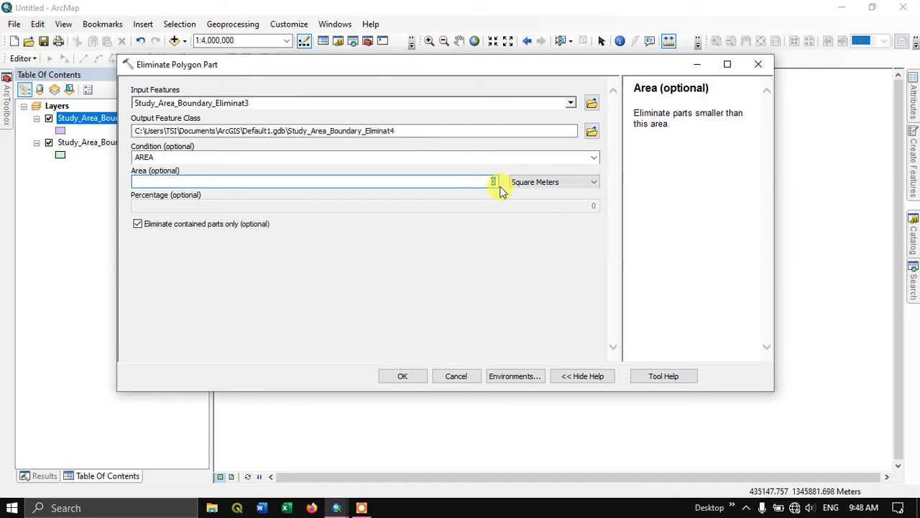
click(575, 186)
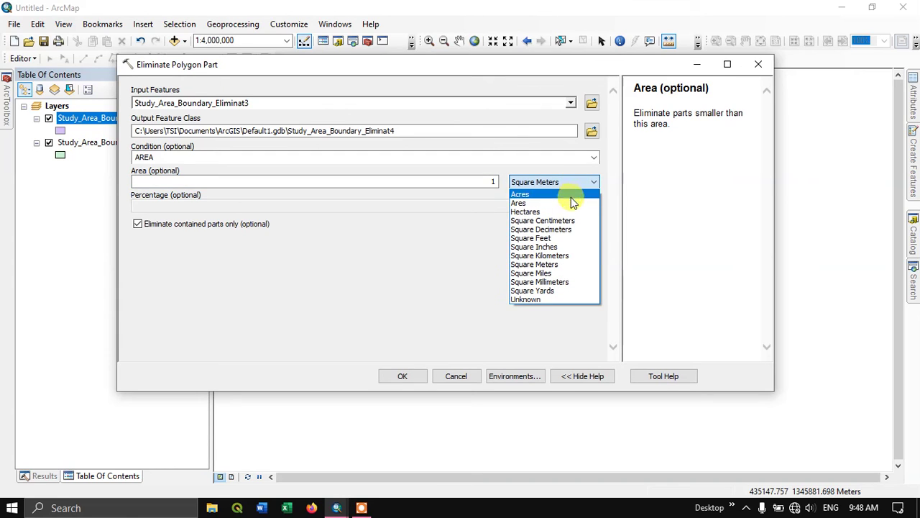
click(567, 255)
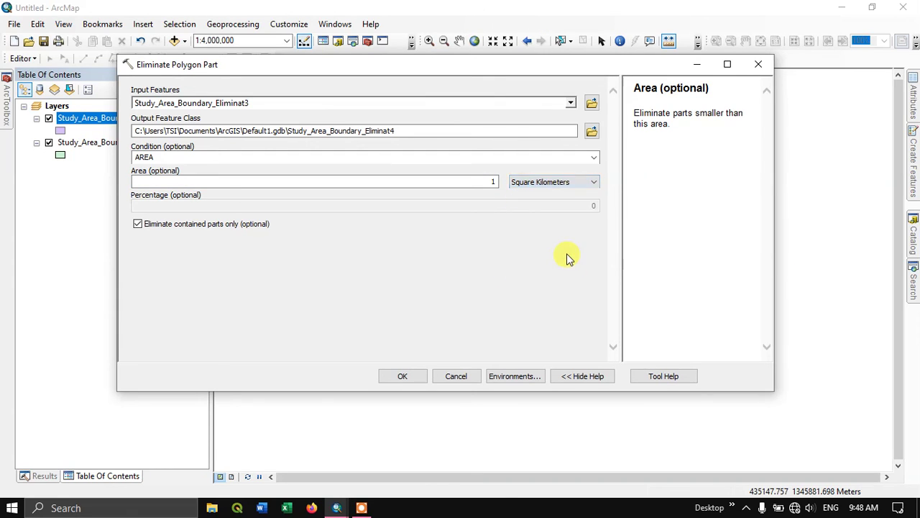
drag(504, 67, 560, 205)
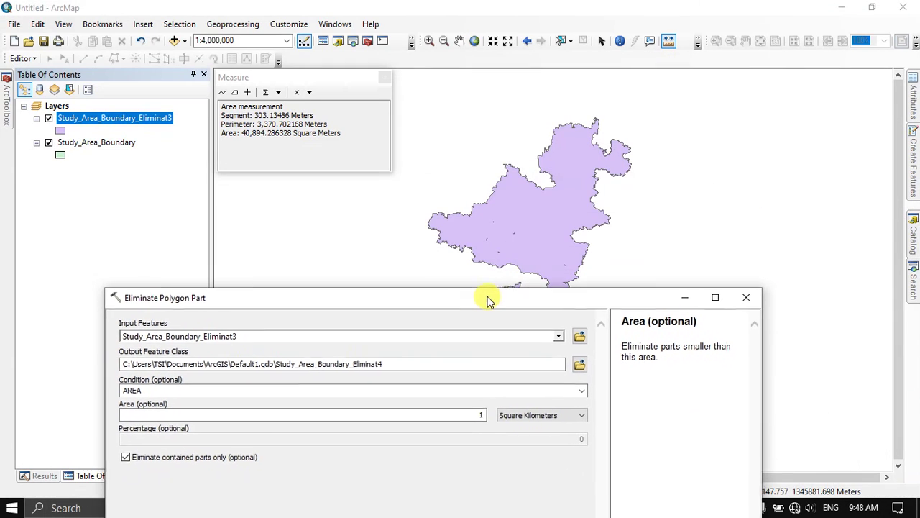
drag(560, 205, 494, 301)
scroll(511, 260, down, 2)
scroll(495, 259, down, 3)
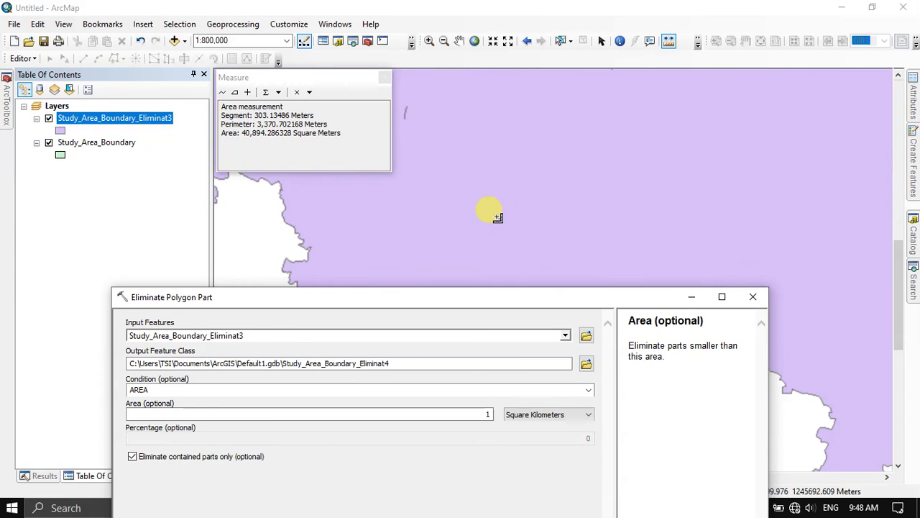
scroll(498, 217, down, 2)
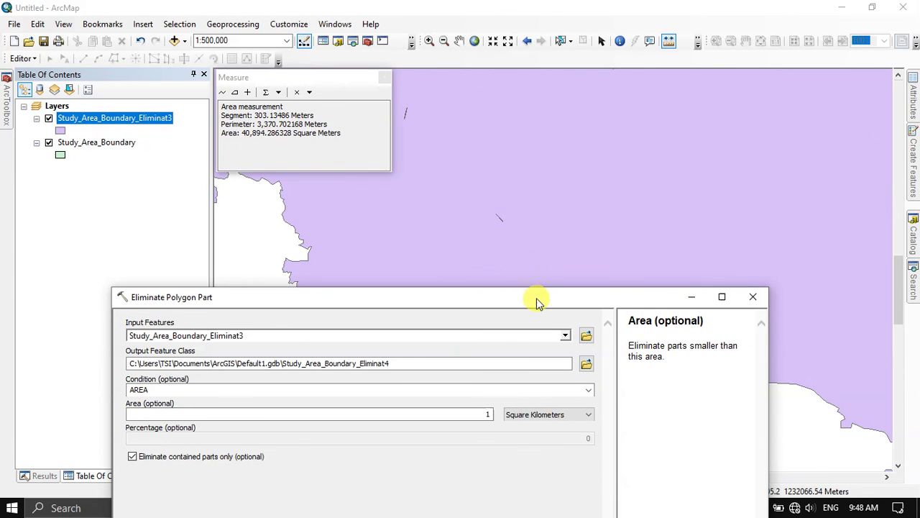
drag(536, 301, 615, 45)
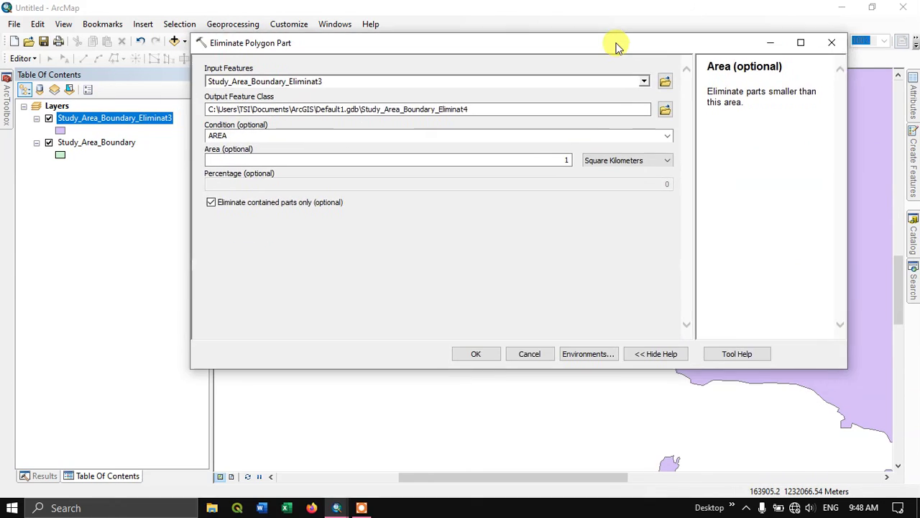
click(480, 352)
- Toggle Eliminat4 off and on to compare it with the original boundary, then zoom out
scroll(433, 261, up, 1)
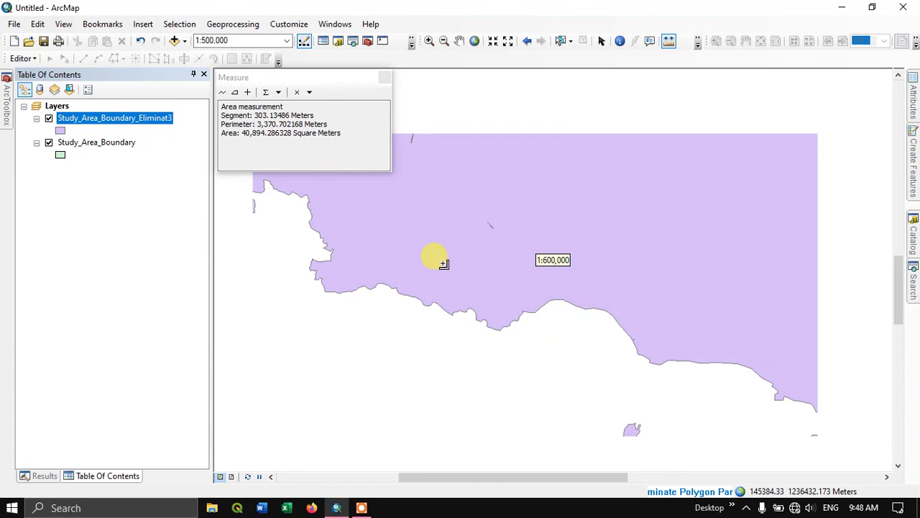
scroll(444, 264, up, 4)
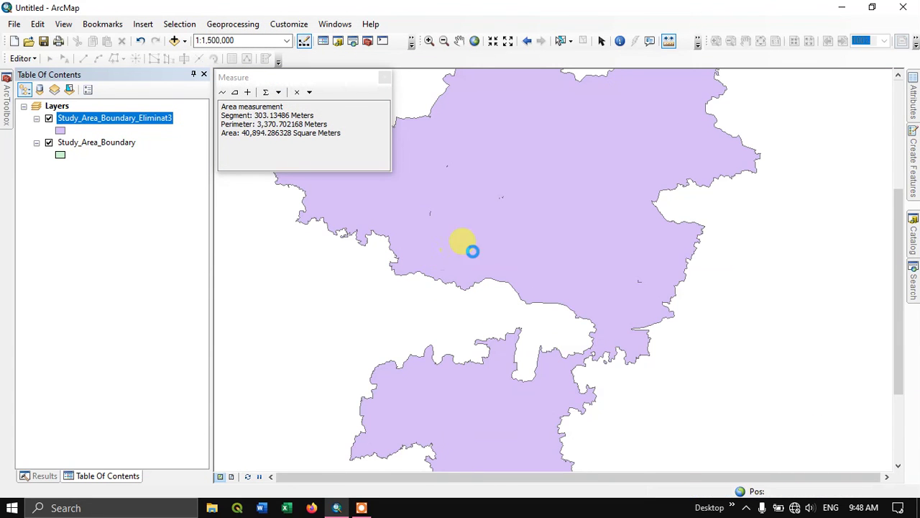
scroll(514, 243, up, 1)
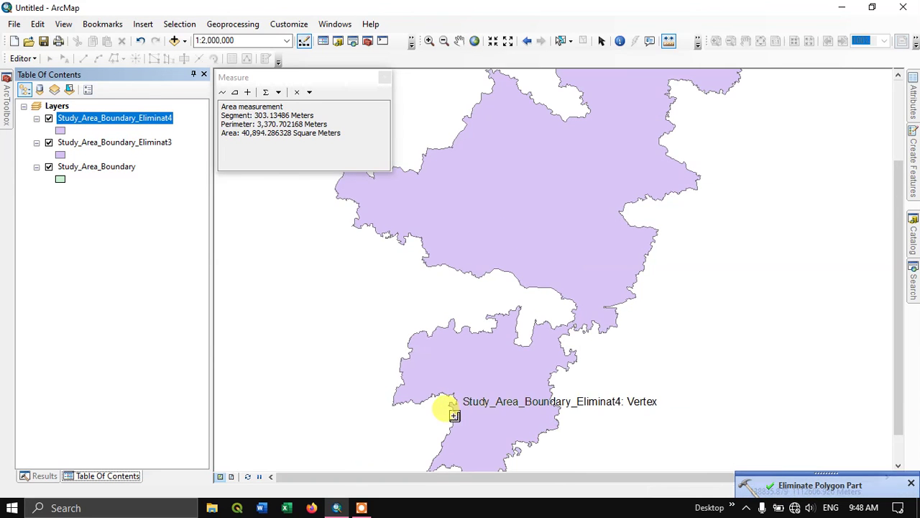
scroll(564, 196, up, 1)
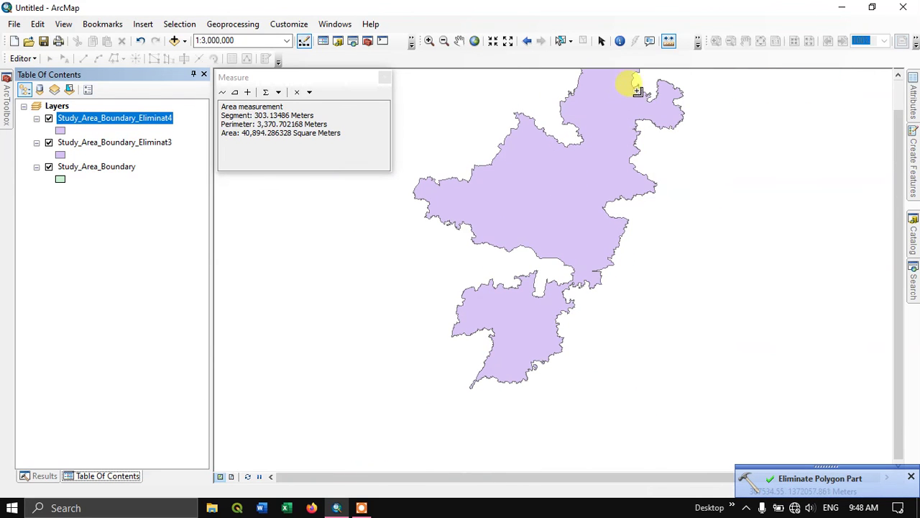
scroll(629, 84, down, 2)
scroll(633, 93, down, 1)
scroll(614, 148, up, 2)
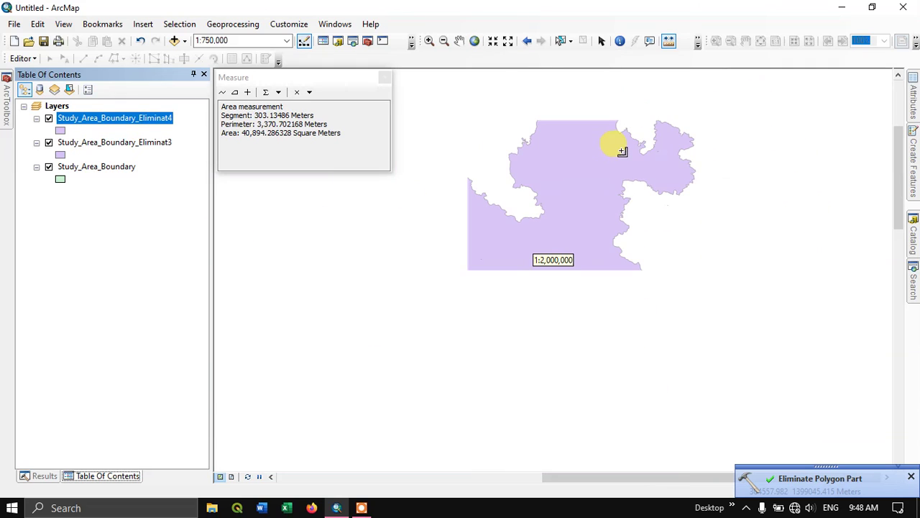
click(49, 119)
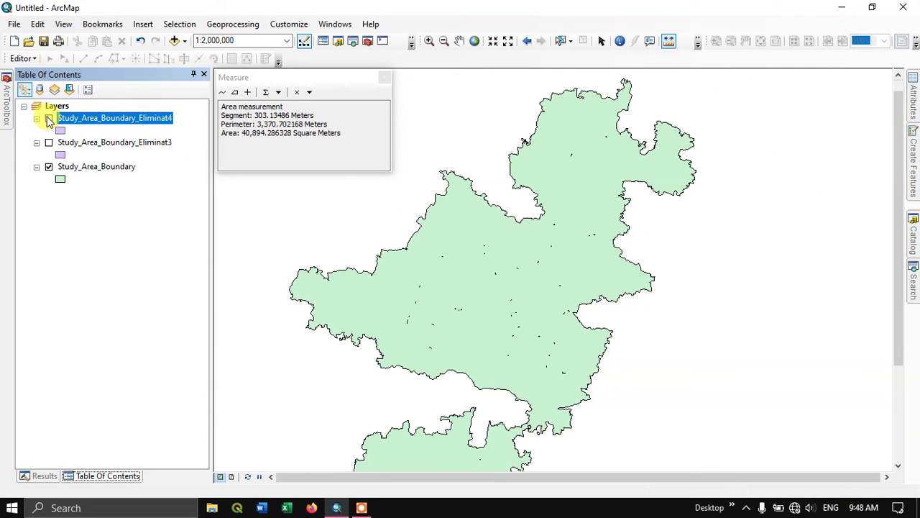
click(48, 120)
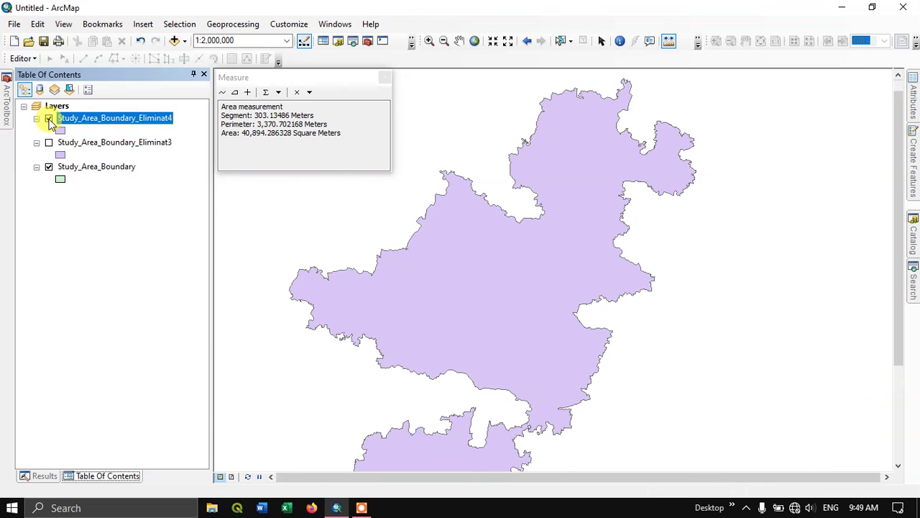
scroll(407, 97, down, 1)
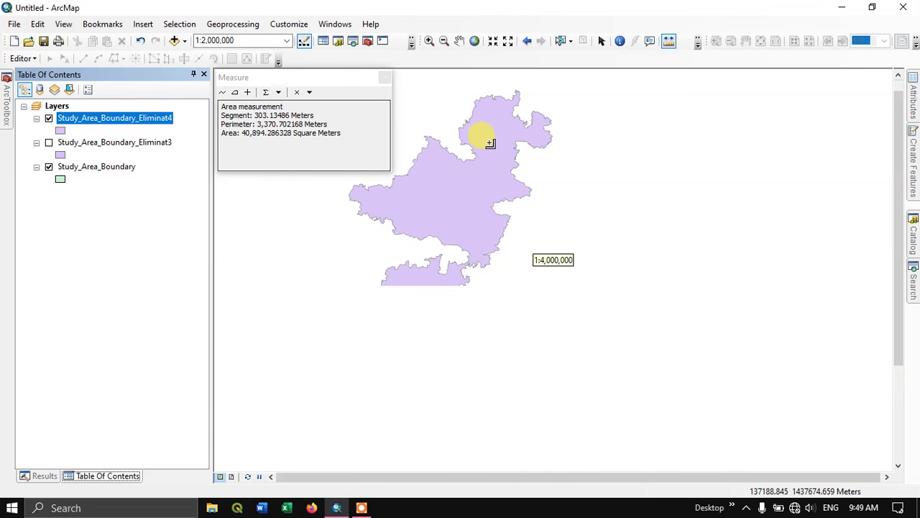